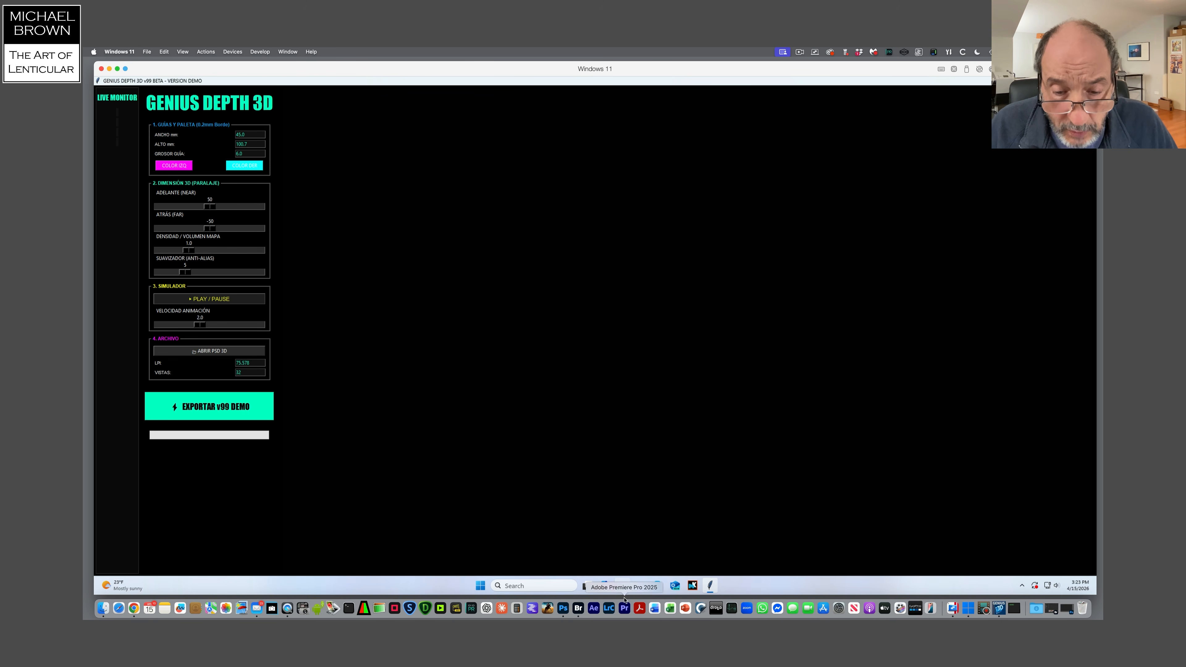
- Switch to Photoshop and open 180Wx120H mm.psd from the GENIUS 3D TEST folder
{"action": "left_click", "coordinate": [563, 609]}
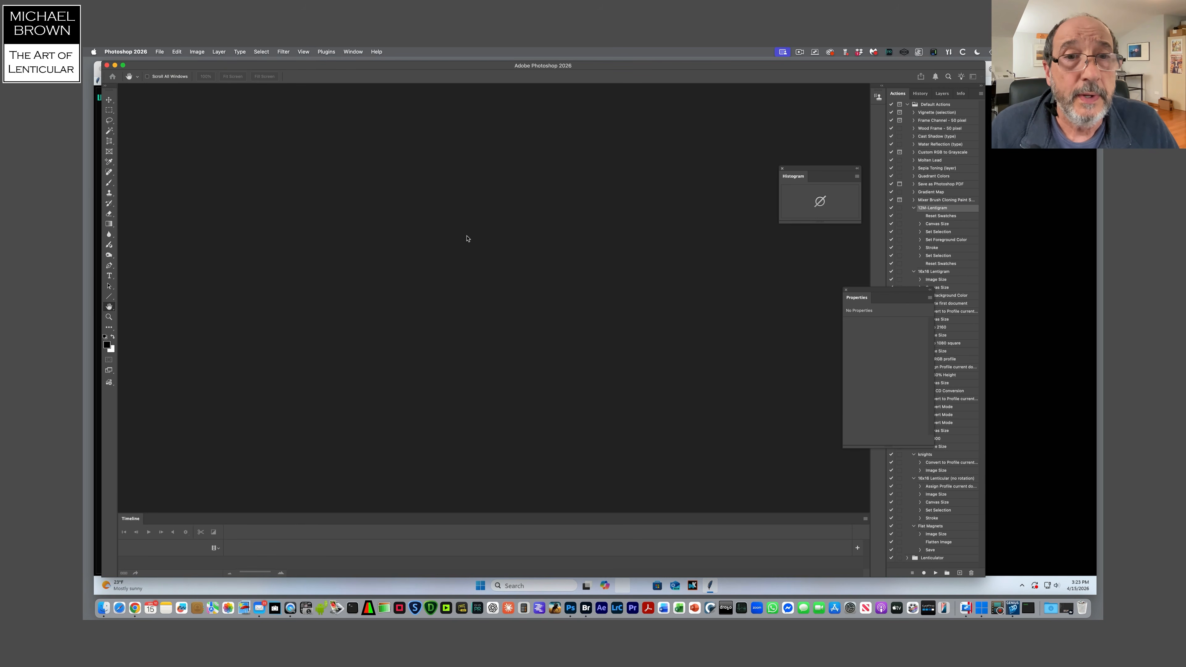
{"action": "key", "text": "super+o"}
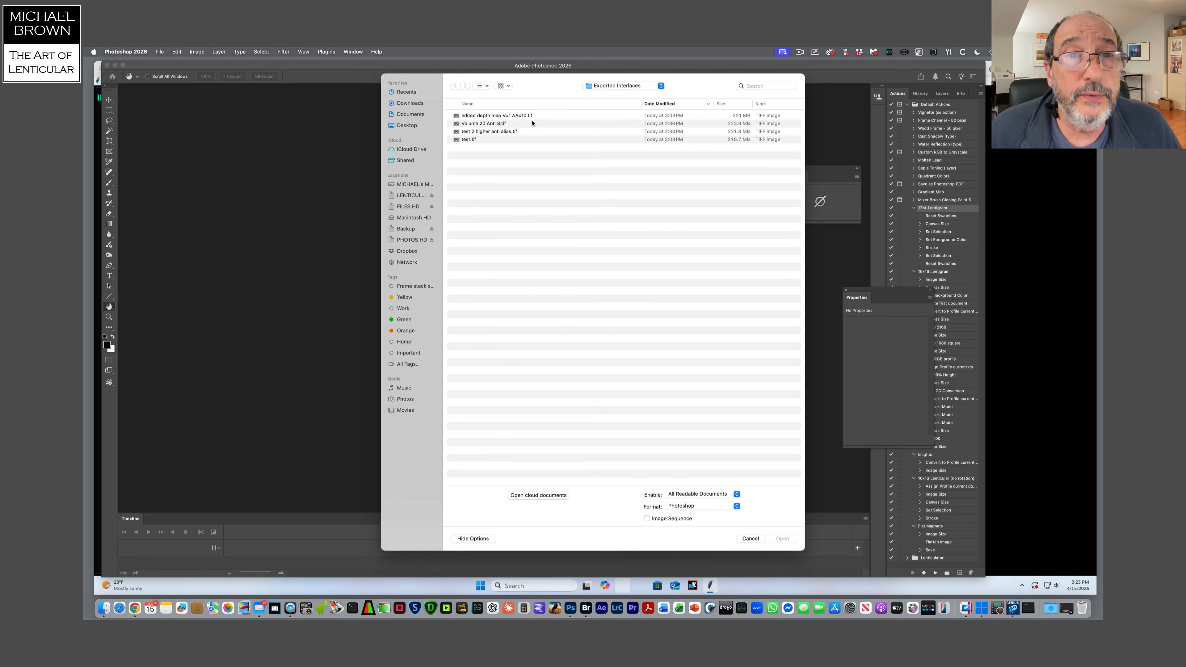
{"action": "left_click", "coordinate": [604, 88]}
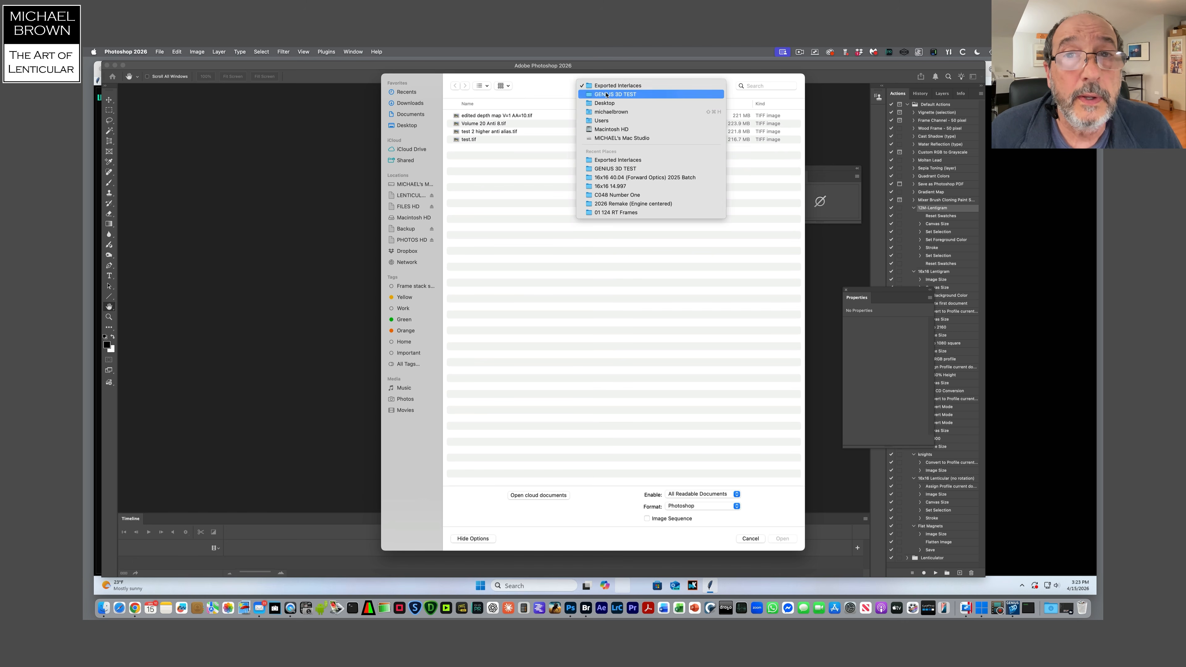
{"action": "left_click", "coordinate": [606, 95]}
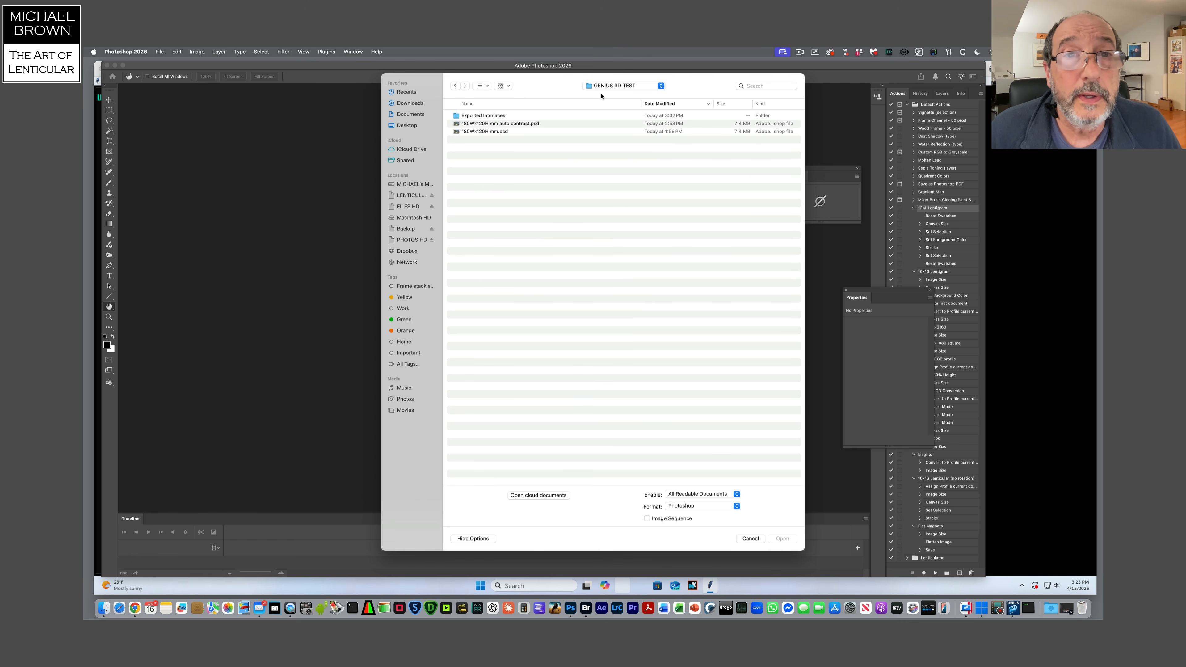
{"action": "double_click", "coordinate": [500, 134]}
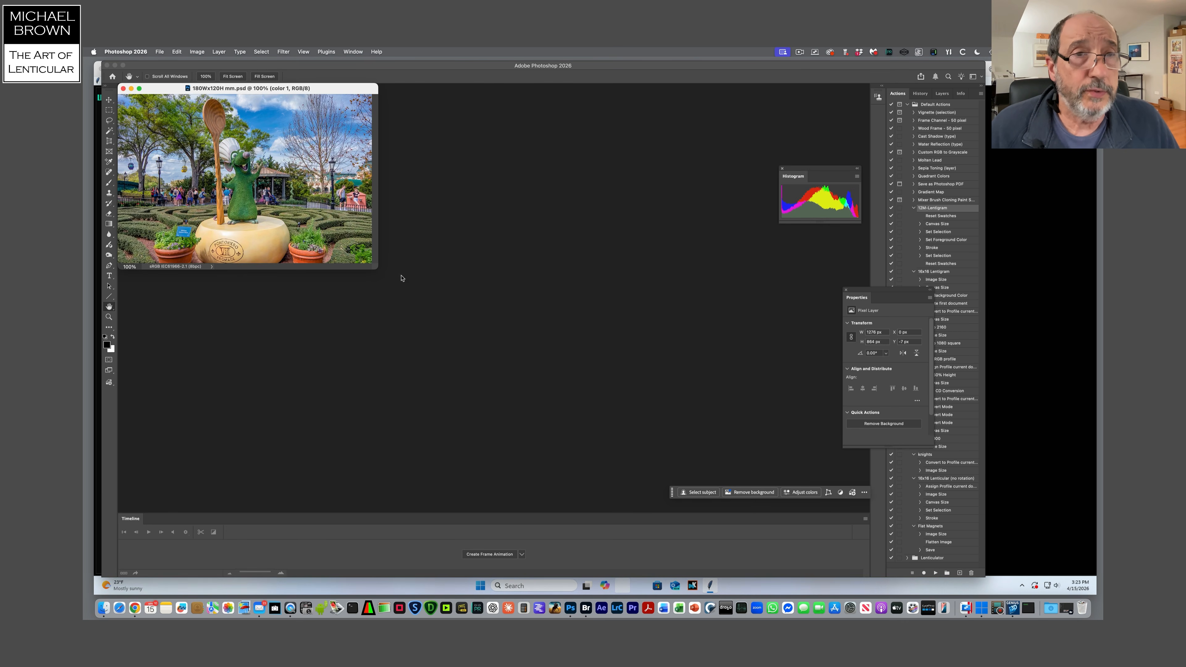
- Hide the color 1 layer to examine the depth map on the map 1 layer, and show color 1 again
{"action": "left_click_drag", "start_coordinate": [378, 269], "coordinate": [764, 439]}
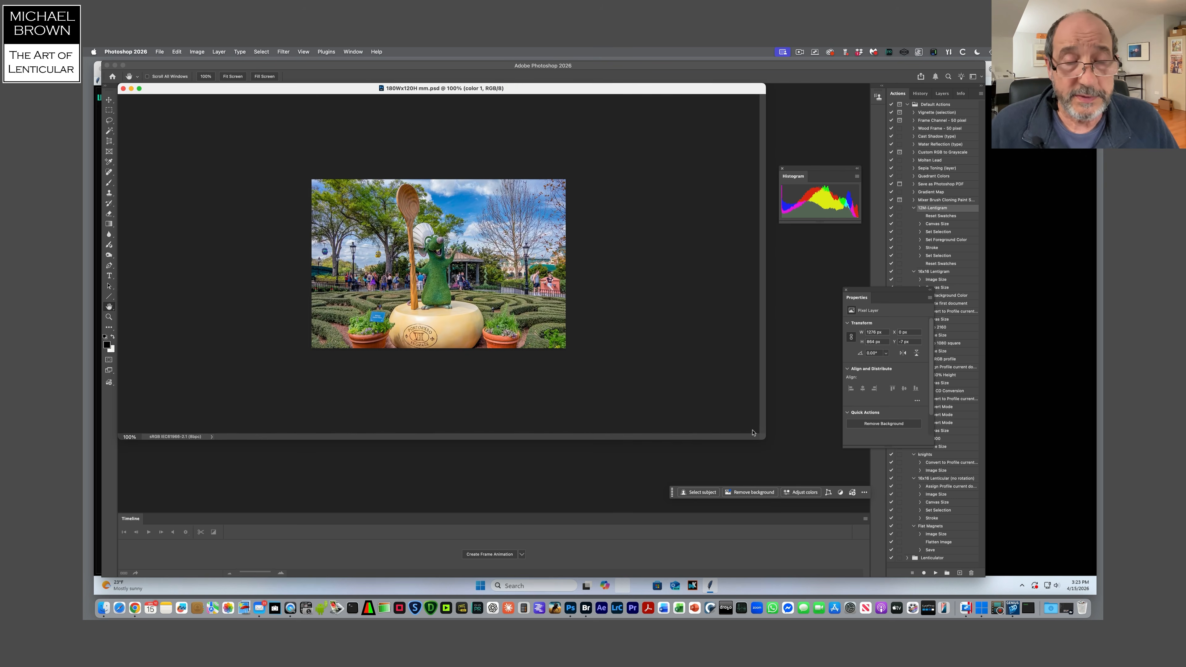
{"action": "key", "text": "super+equal"}
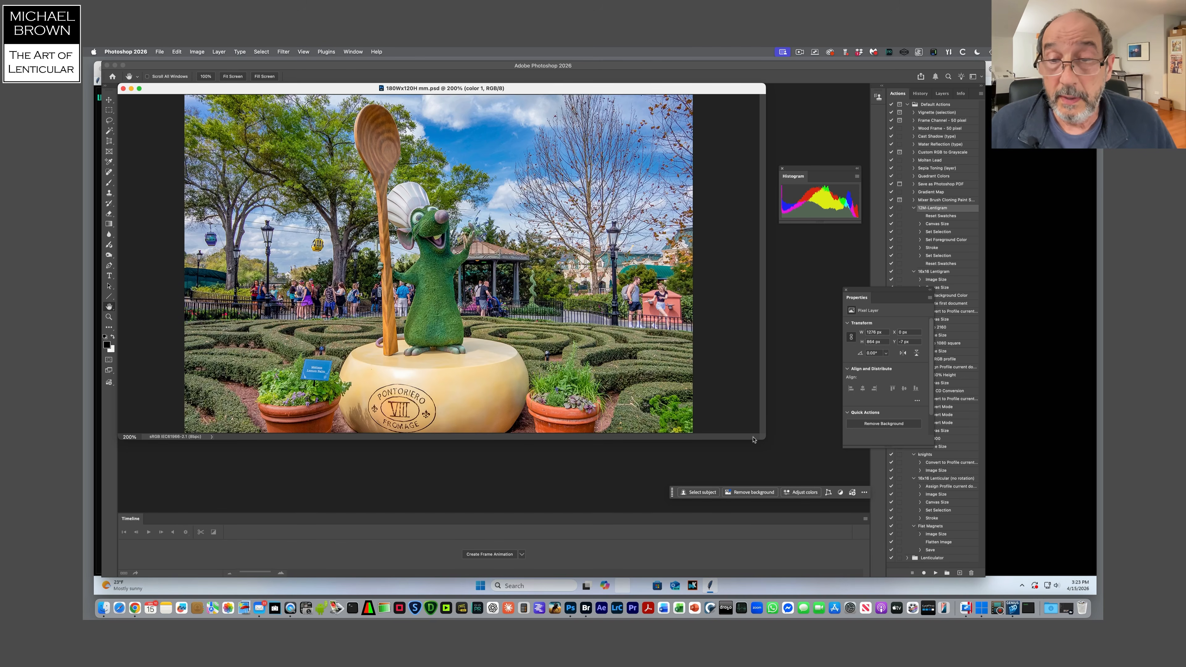
{"action": "left_click_drag", "start_coordinate": [763, 439], "coordinate": [794, 468]}
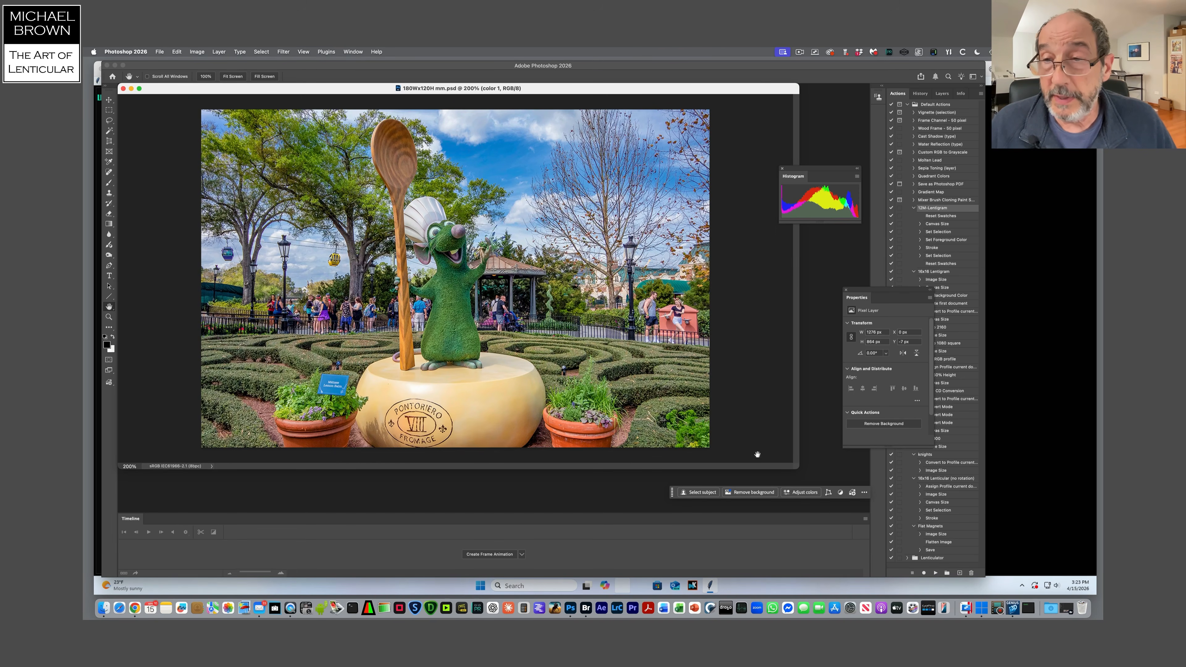
{"action": "left_click", "coordinate": [941, 94]}
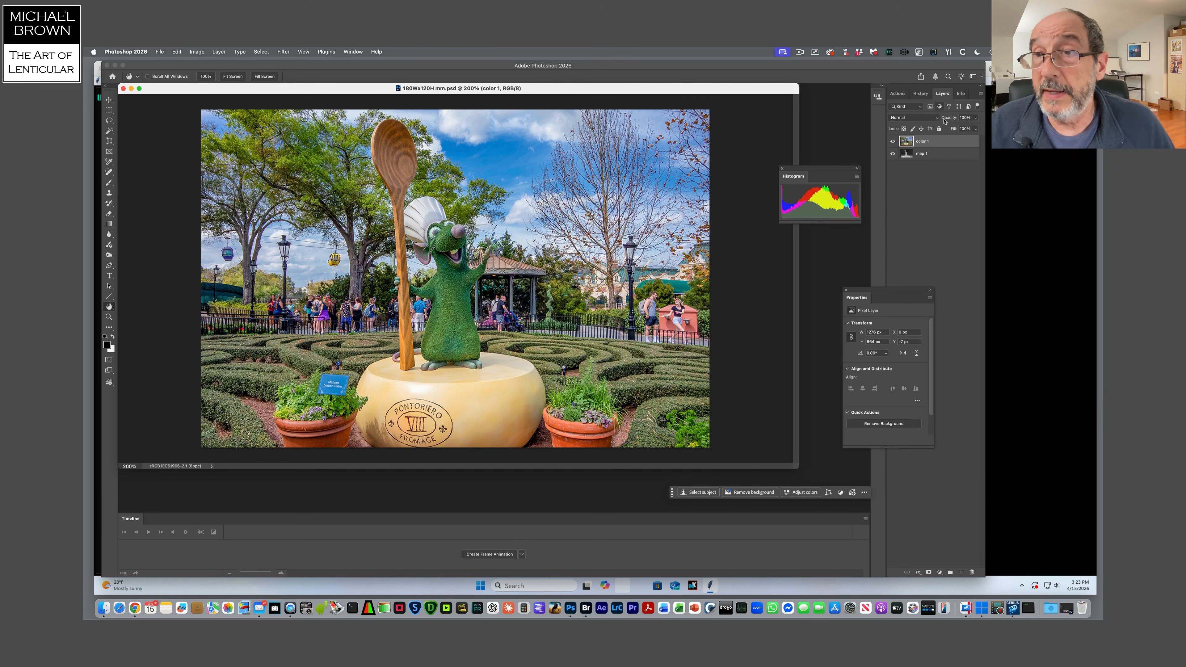
{"action": "left_click", "coordinate": [932, 154]}
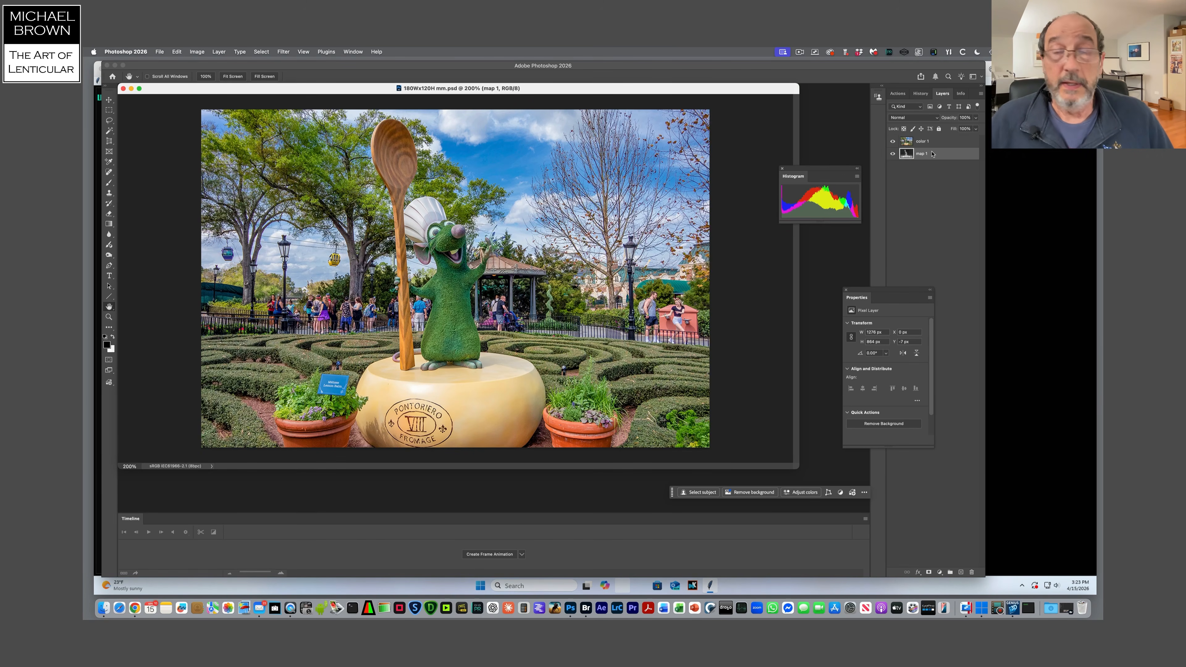
{"action": "left_click", "coordinate": [892, 141]}
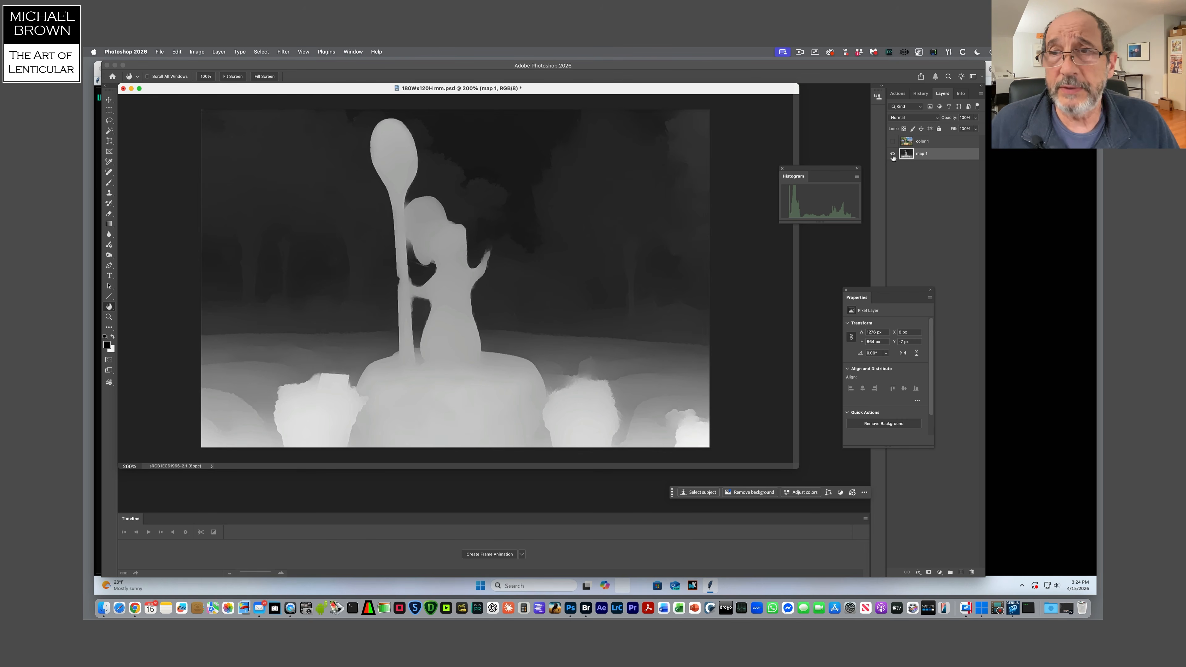
{"action": "left_click", "coordinate": [892, 142]}
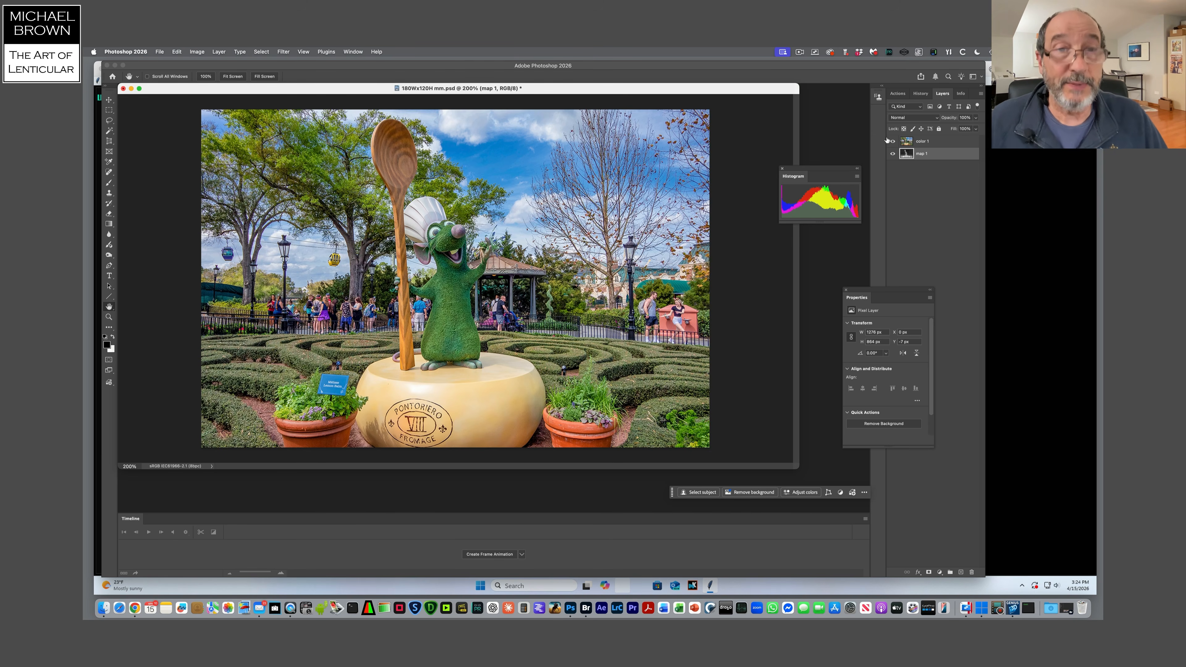
- Select the color 1 layer and the map 1 layer in turn to check the layer names and order
{"action": "left_click", "coordinate": [472, 207], "text": "alt"}
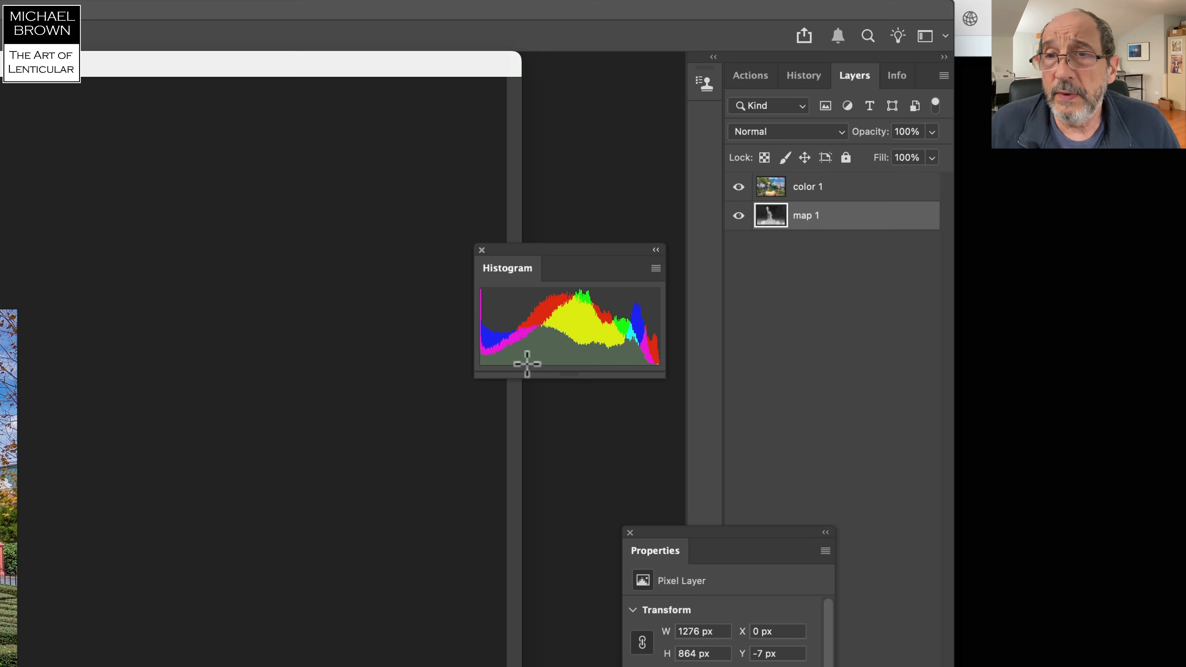
{"action": "left_click", "coordinate": [820, 192]}
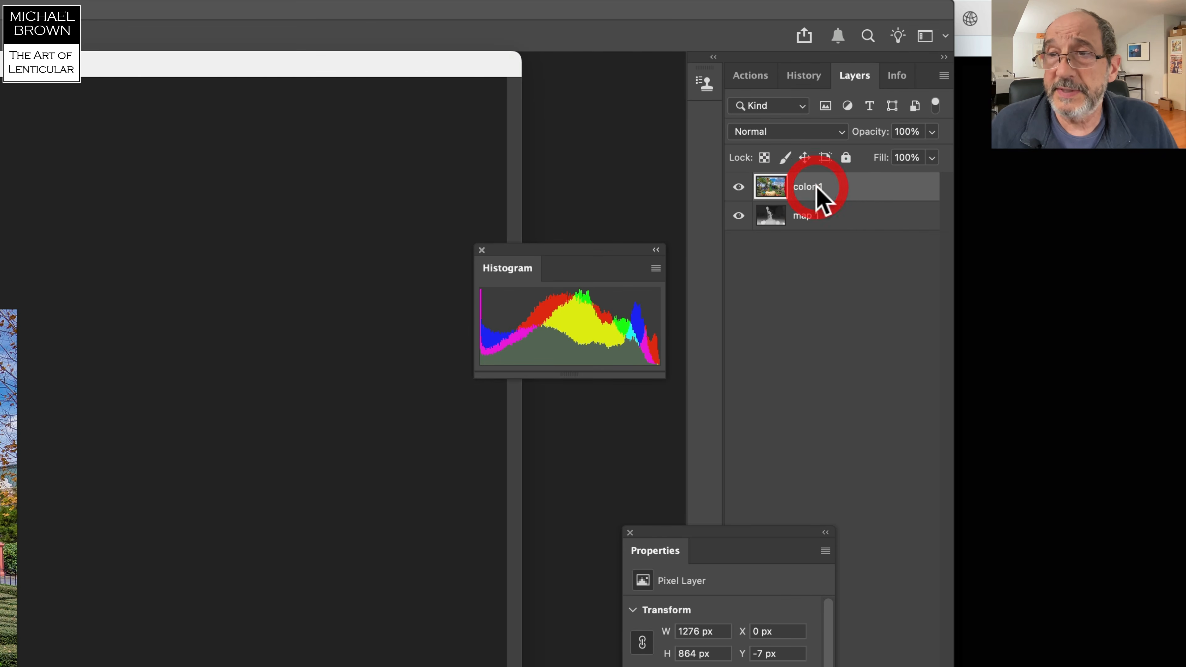
{"action": "left_click", "coordinate": [822, 229]}
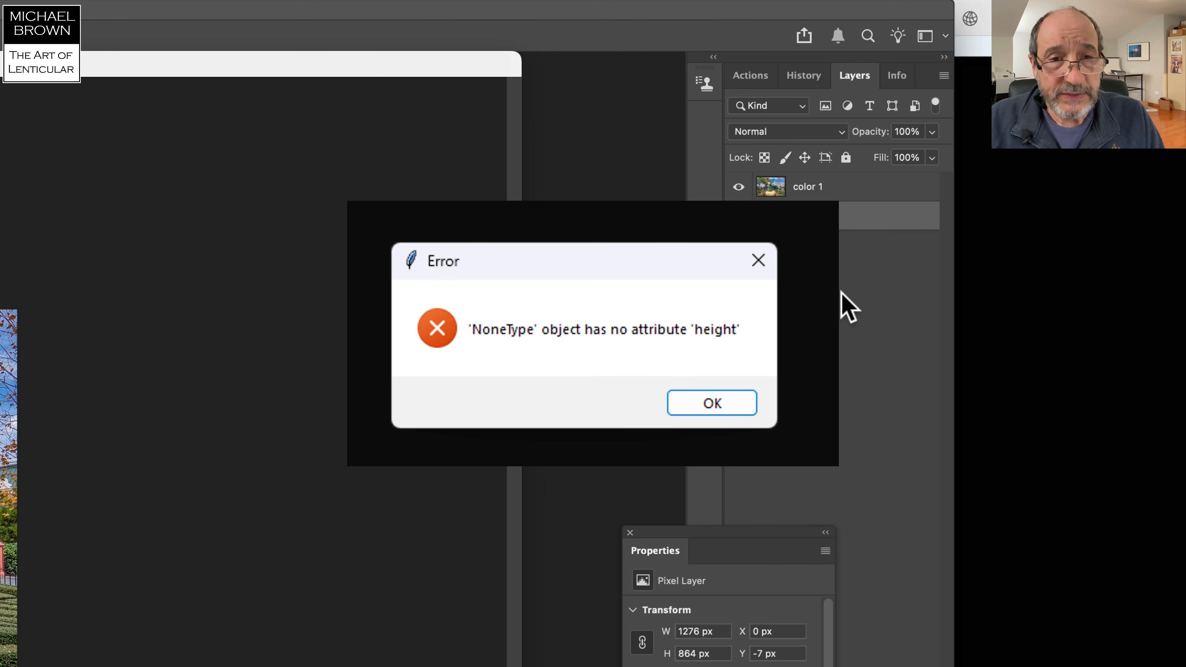
{"action": "key", "text": "Return"}
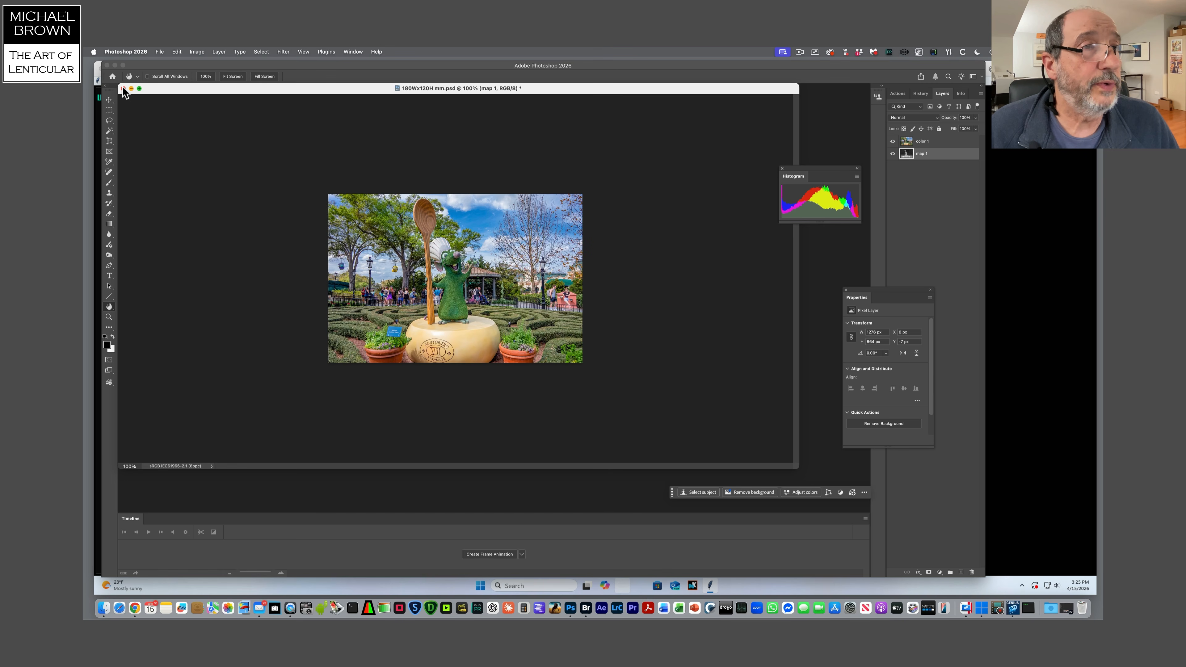
- Close the PSD without saving changes, minimize Photoshop and switch back to Genius Depth 3D in the Windows 11 window
{"action": "left_click", "coordinate": [123, 89]}
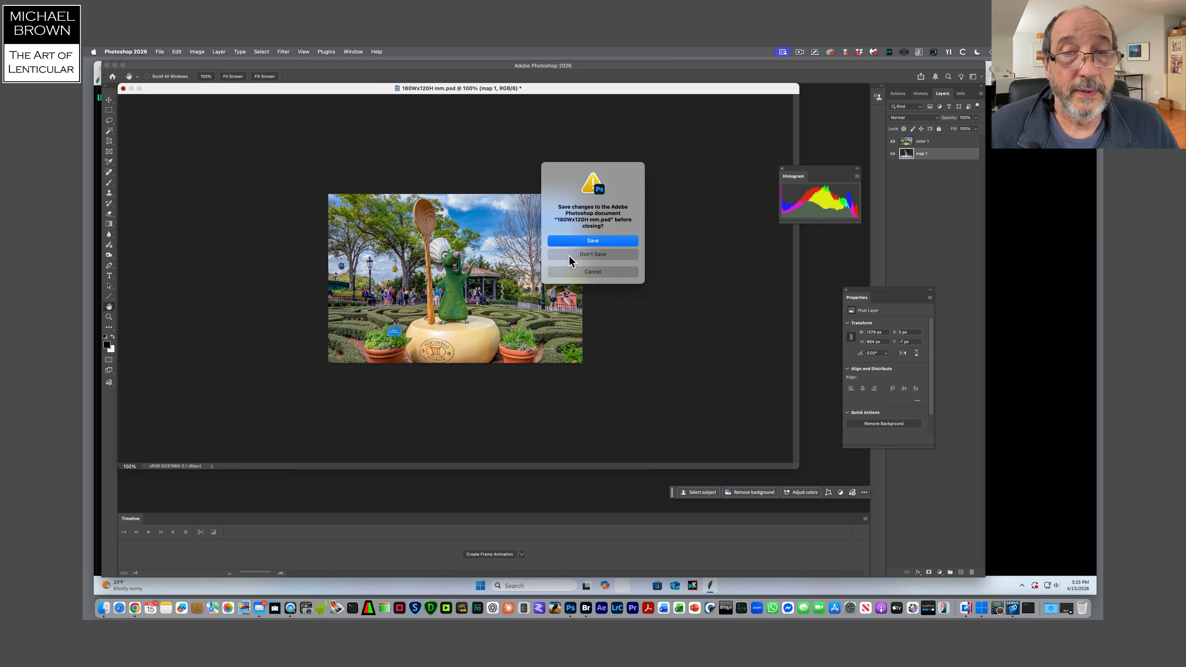
{"action": "left_click", "coordinate": [567, 252]}
{"action": "left_click", "coordinate": [115, 65]}
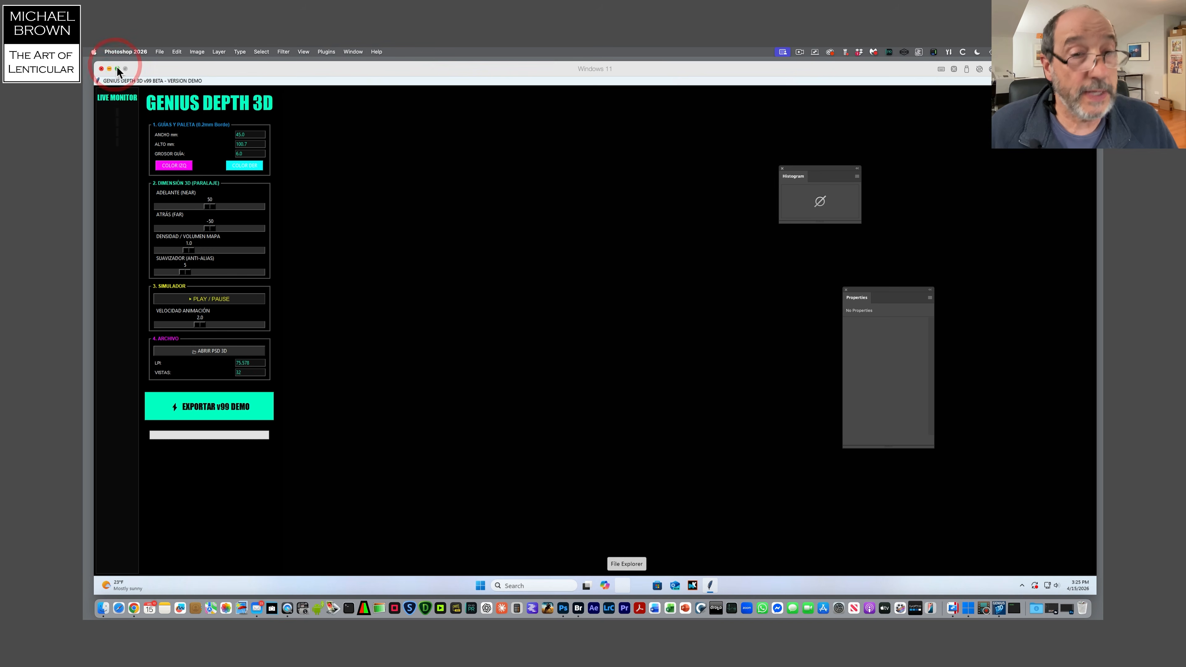
{"action": "left_click", "coordinate": [318, 69]}
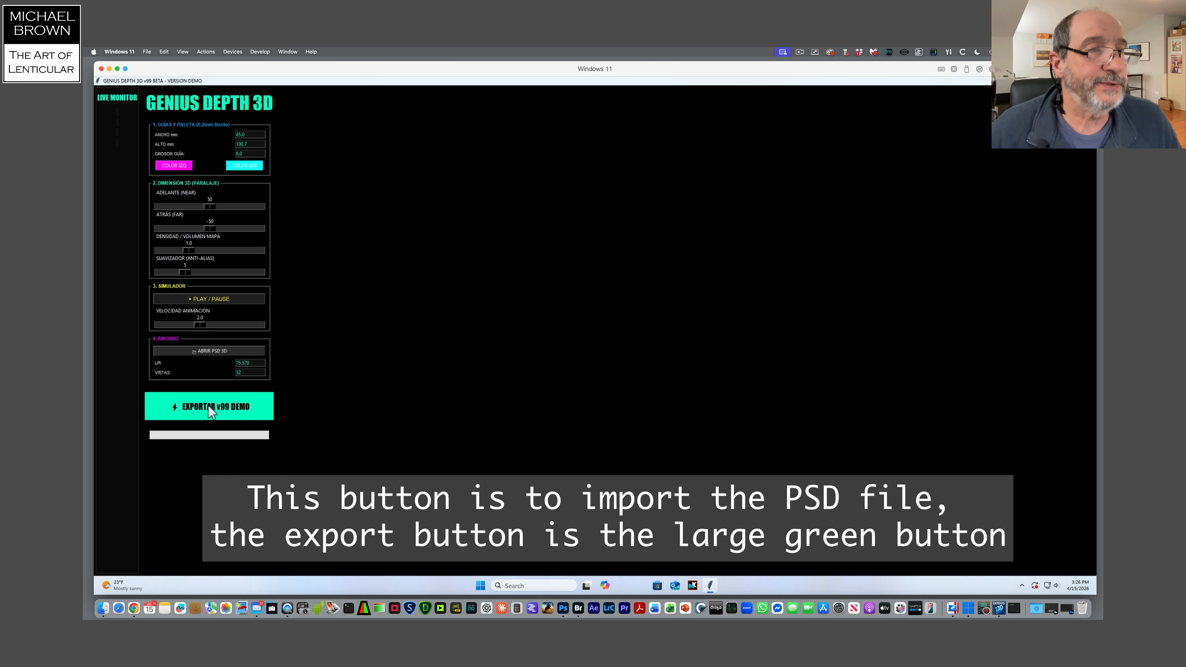
- Import 180Wx120H mm.psd from the GENIUS 3D TEST folder as the 3D source file
{"action": "left_click", "coordinate": [200, 351]}
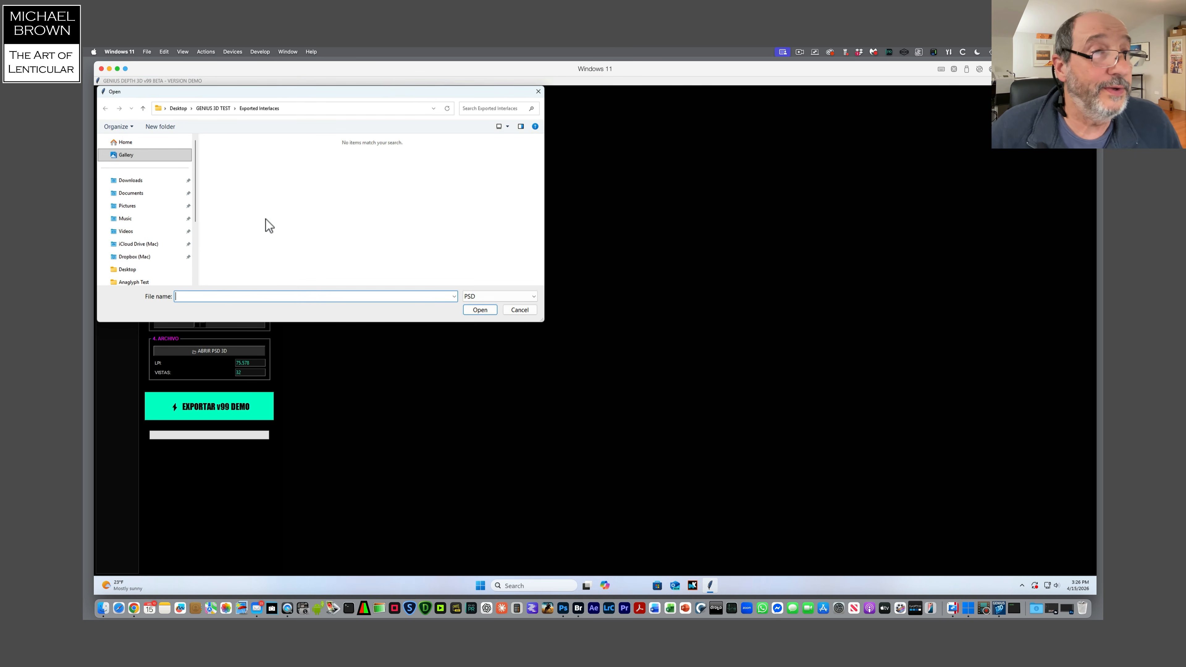
{"action": "left_click", "coordinate": [144, 110]}
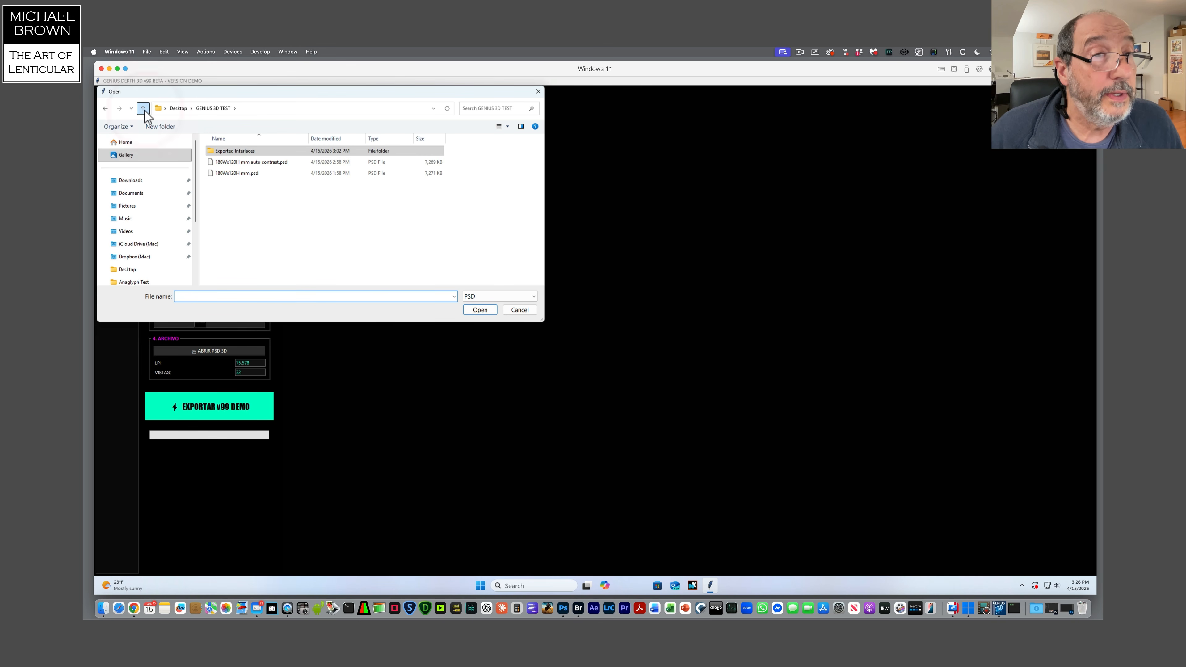
{"action": "double_click", "coordinate": [242, 174]}
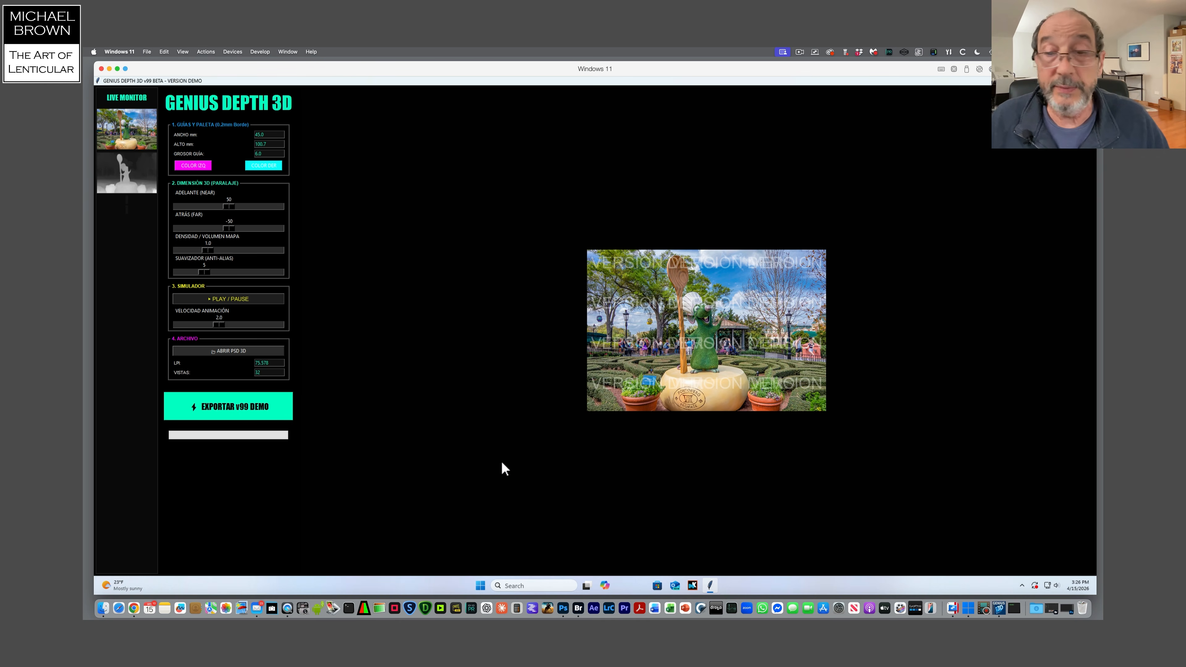
{"action": "left_click", "coordinate": [563, 607]}
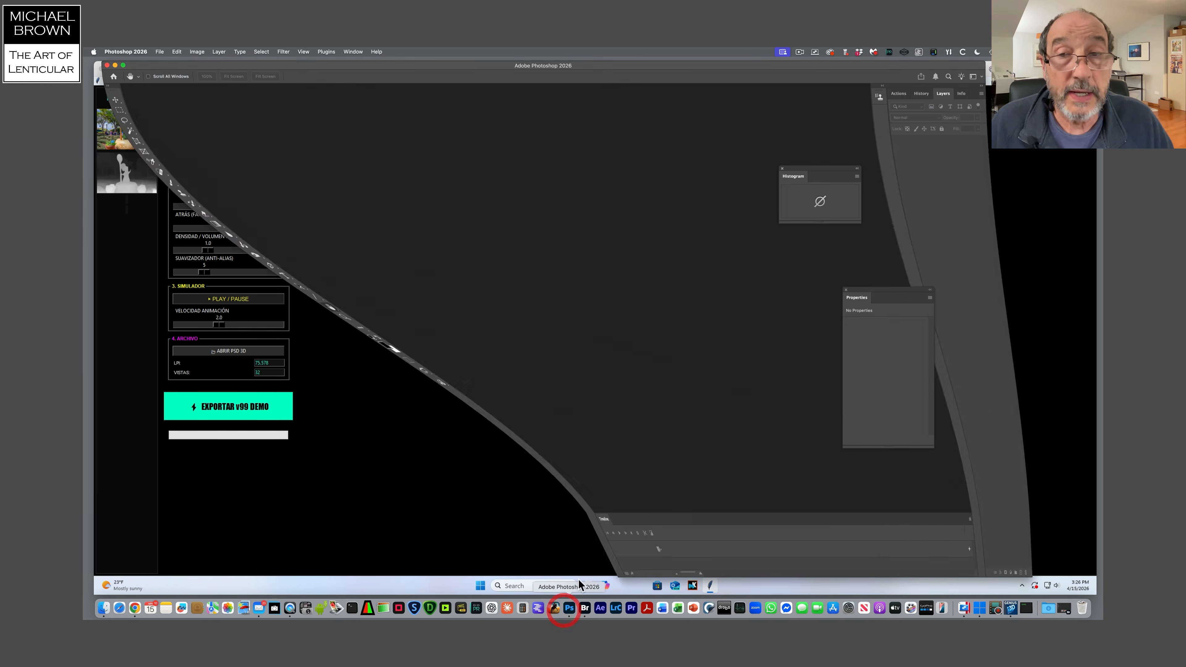
{"action": "double_click", "coordinate": [404, 267]}
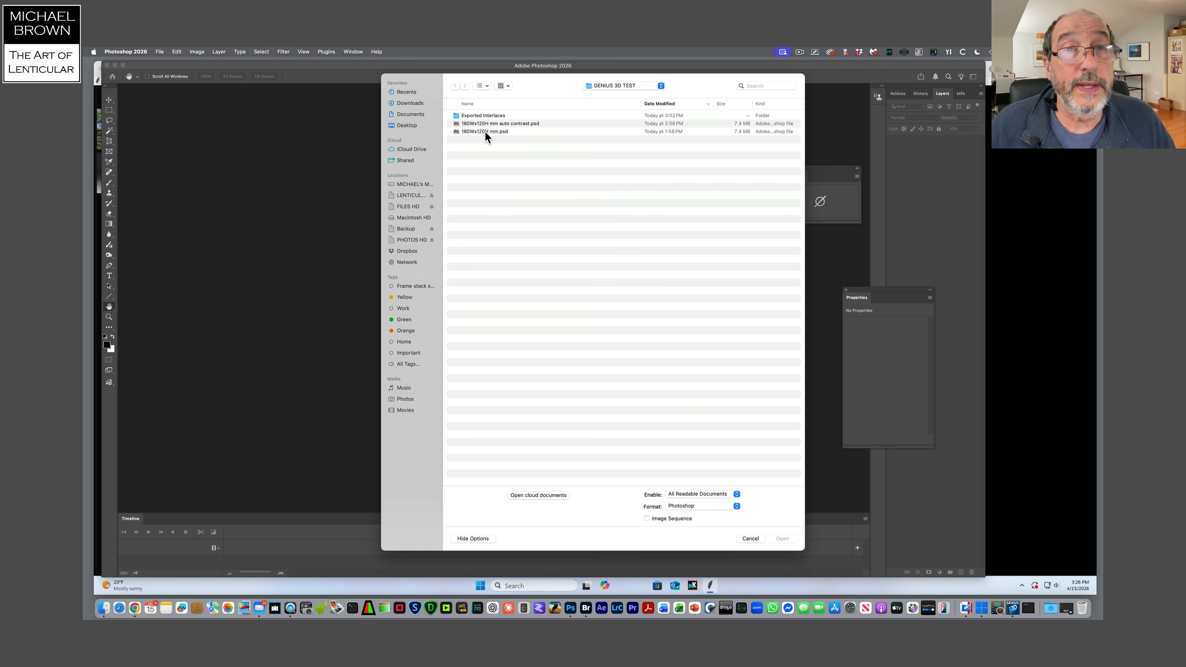
{"action": "left_click", "coordinate": [750, 538]}
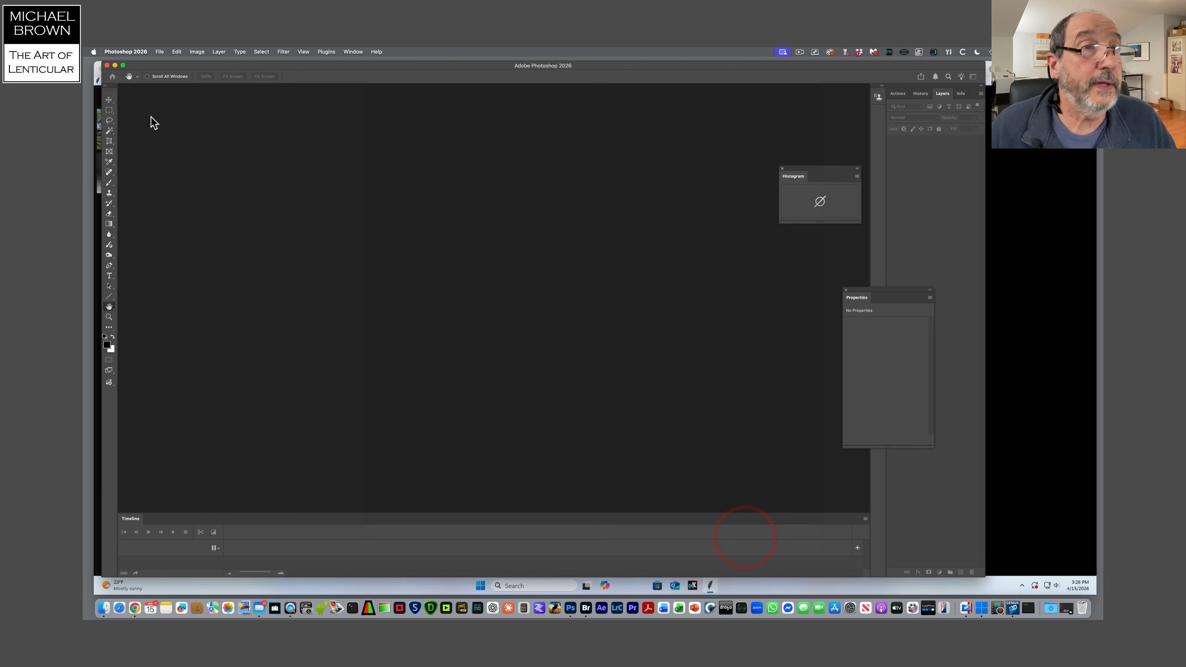
{"action": "left_click", "coordinate": [114, 66]}
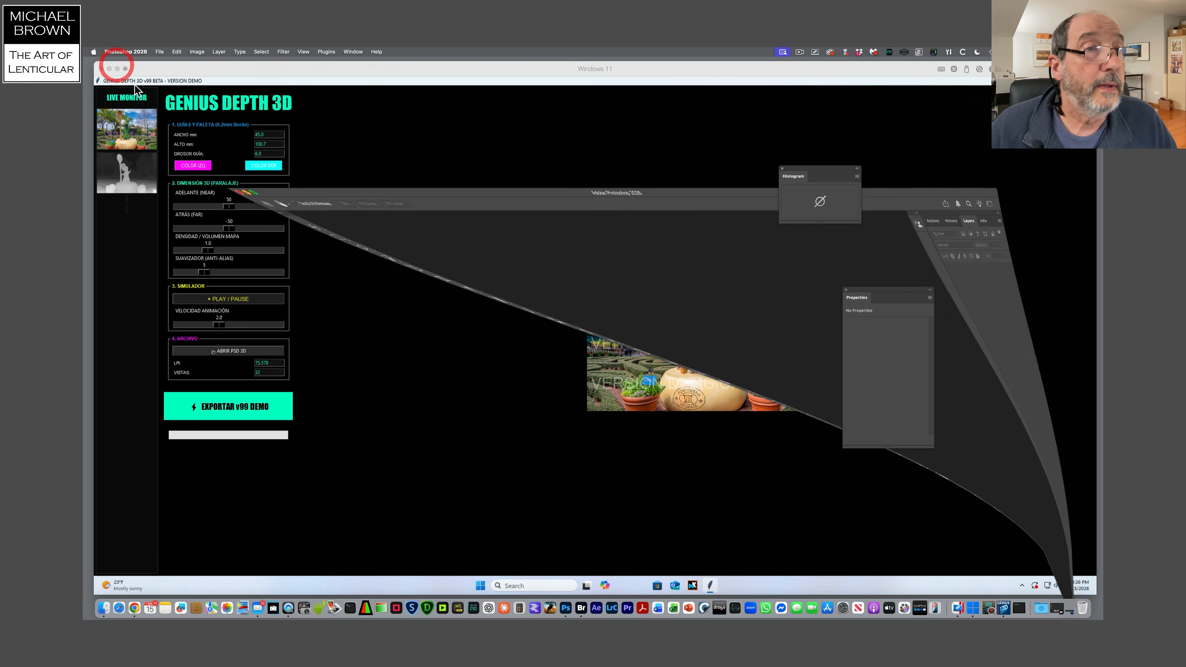
- Set the width to 180 mm and height to 121.88 mm, with an LPI of 60.1 and 24 views
{"action": "left_click", "coordinate": [273, 135]}
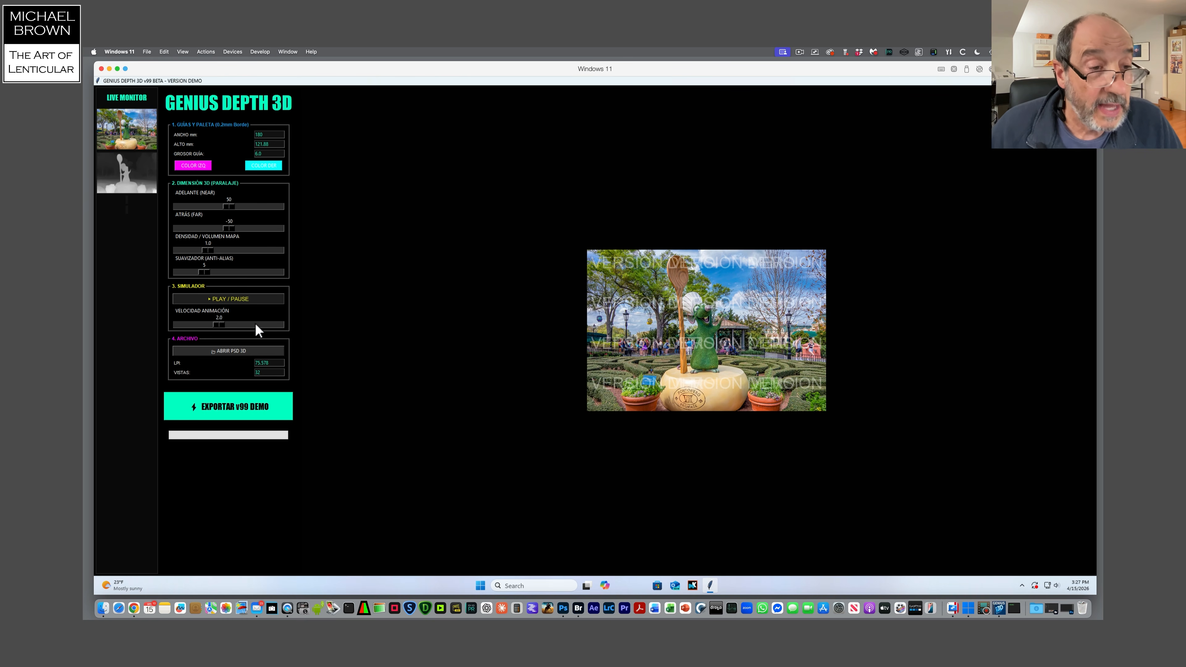
{"action": "left_click_drag", "start_coordinate": [276, 364], "coordinate": [233, 355]}
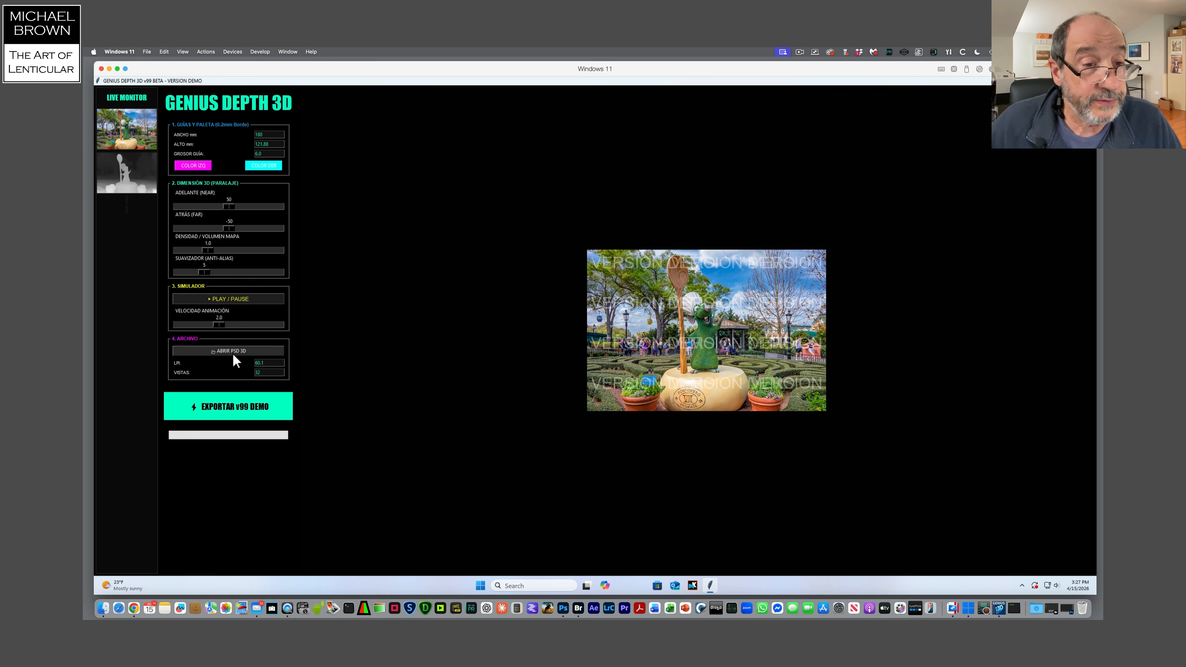
{"action": "left_click_drag", "start_coordinate": [275, 372], "coordinate": [252, 370]}
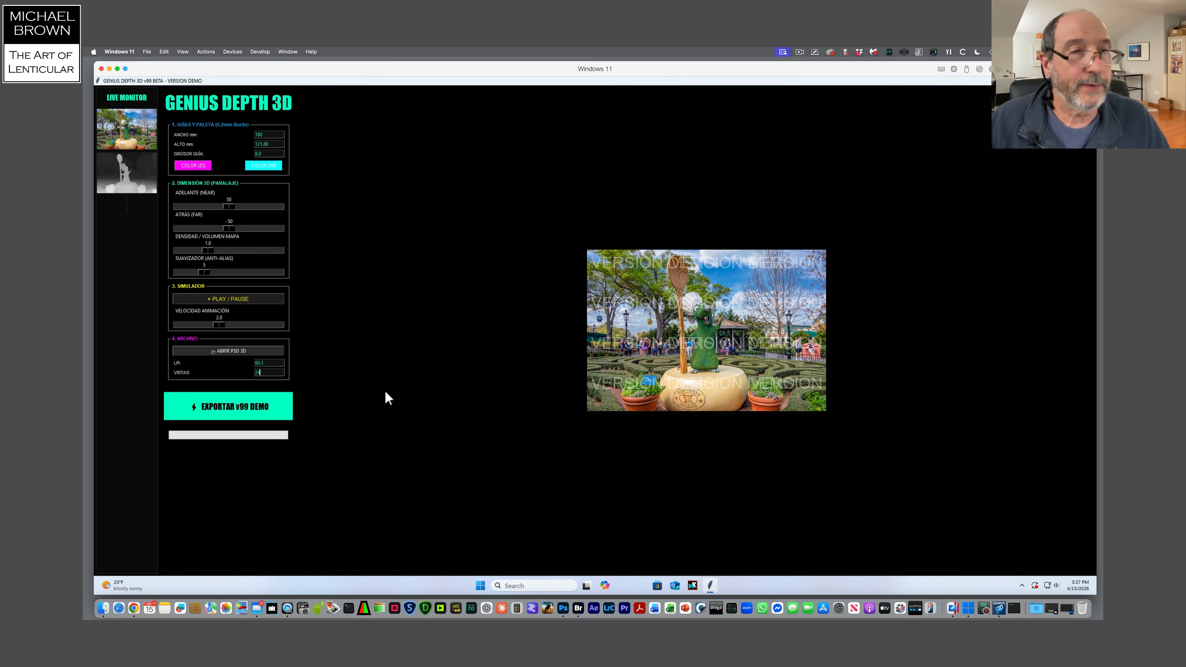
- Play the 3D simulation, try a map density/volume of 1.8 and restore it to 1.0
{"action": "left_click", "coordinate": [244, 302]}
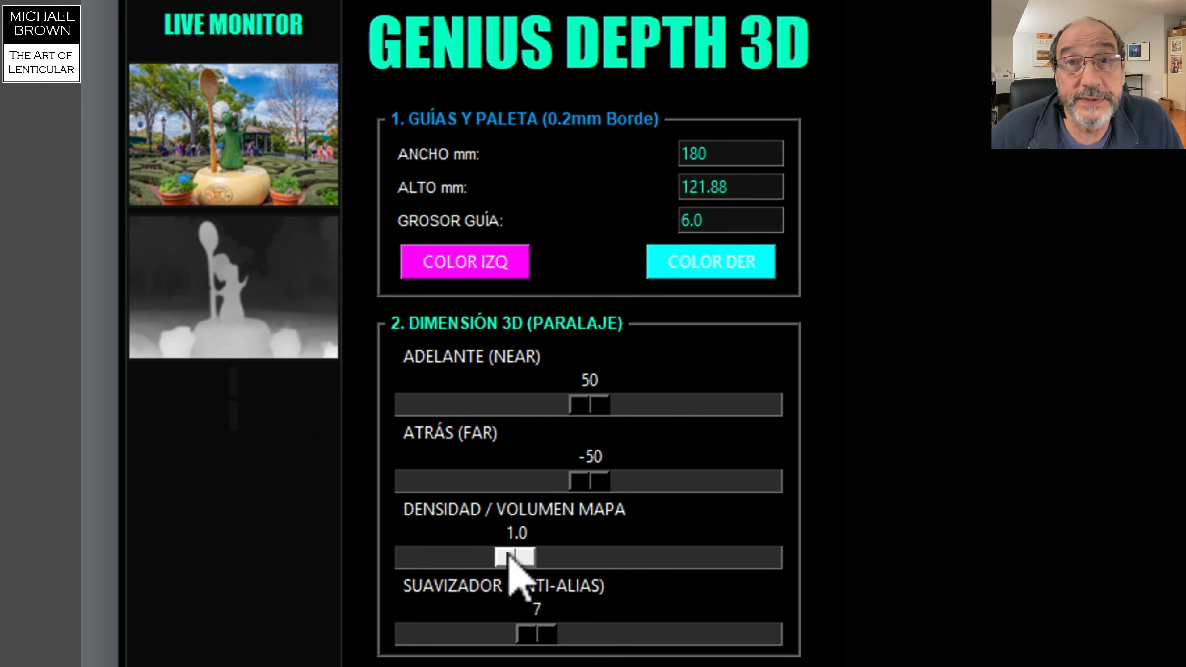
{"action": "left_click_drag", "start_coordinate": [511, 556], "coordinate": [612, 557]}
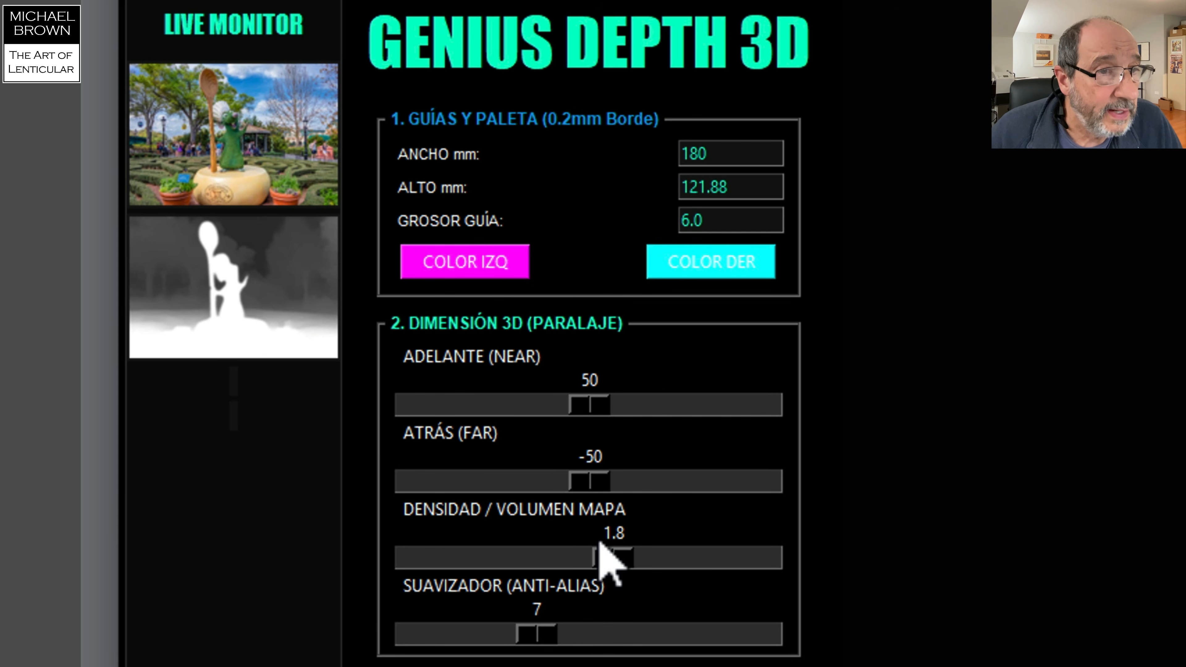
{"action": "left_click_drag", "start_coordinate": [617, 558], "coordinate": [518, 558]}
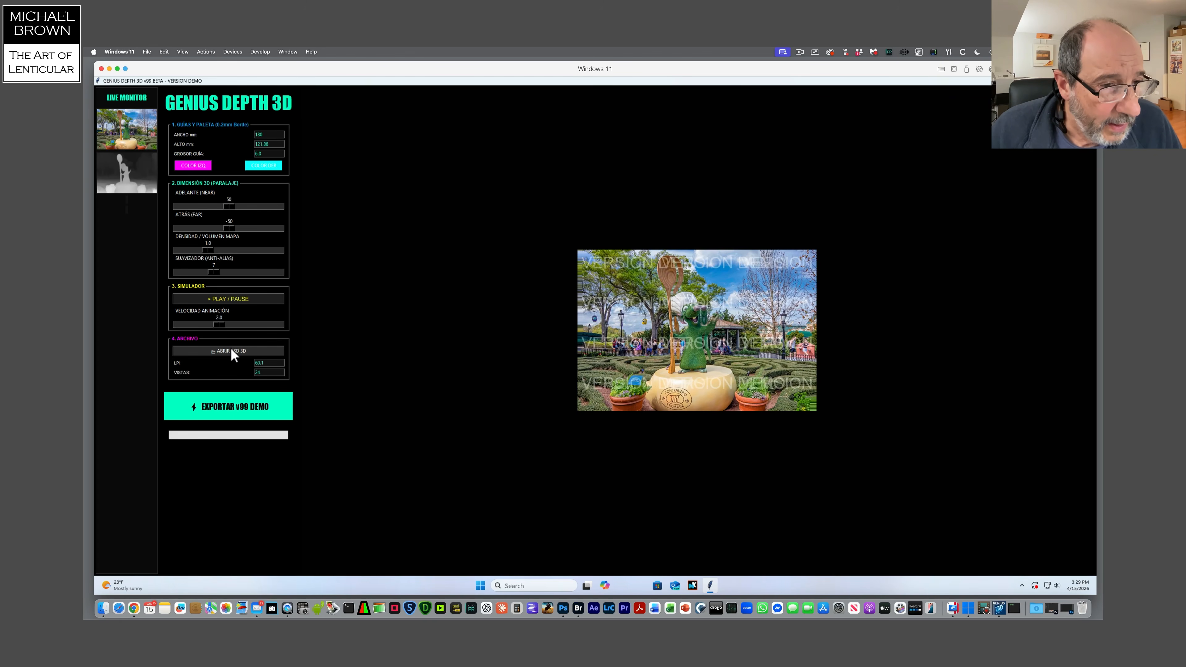
- Export the interlaced image as Latest Test into the Exported Interlaces folder and dismiss the render notice
{"action": "left_click", "coordinate": [272, 369]}
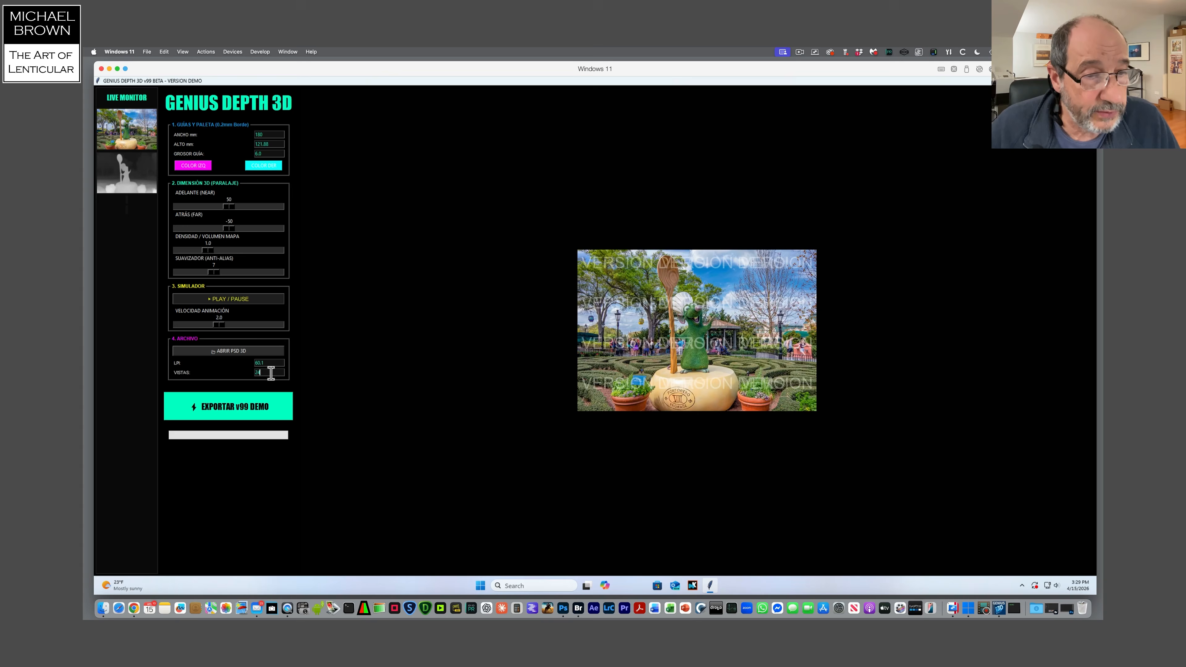
{"action": "left_click", "coordinate": [240, 412]}
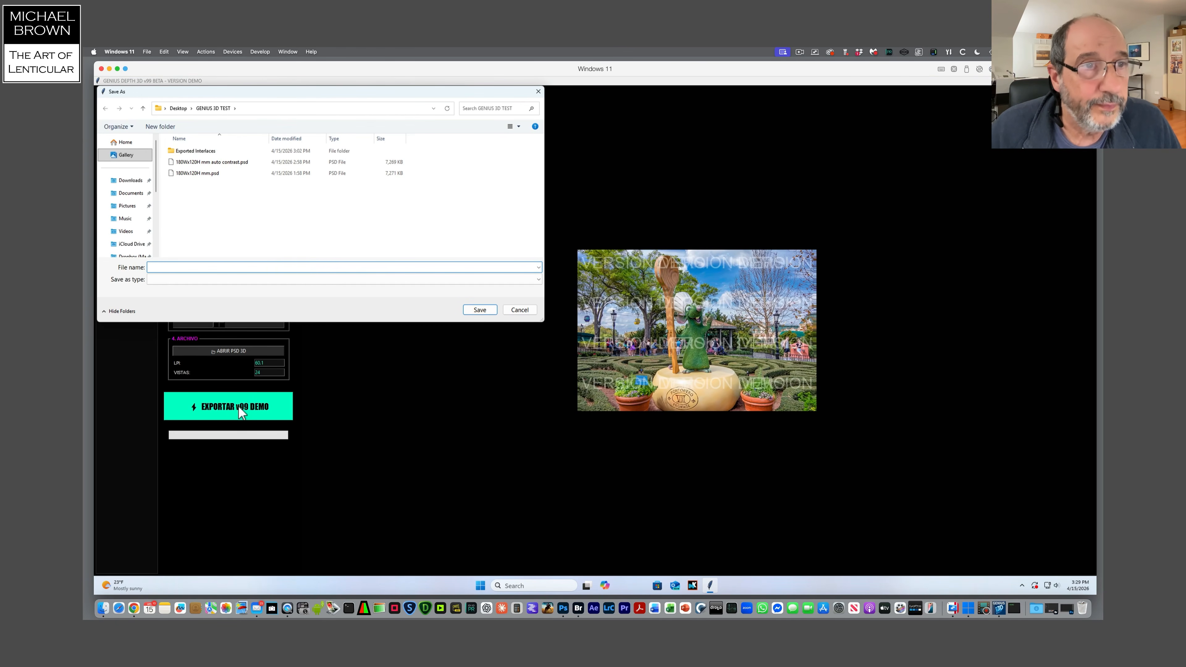
{"action": "double_click", "coordinate": [209, 152]}
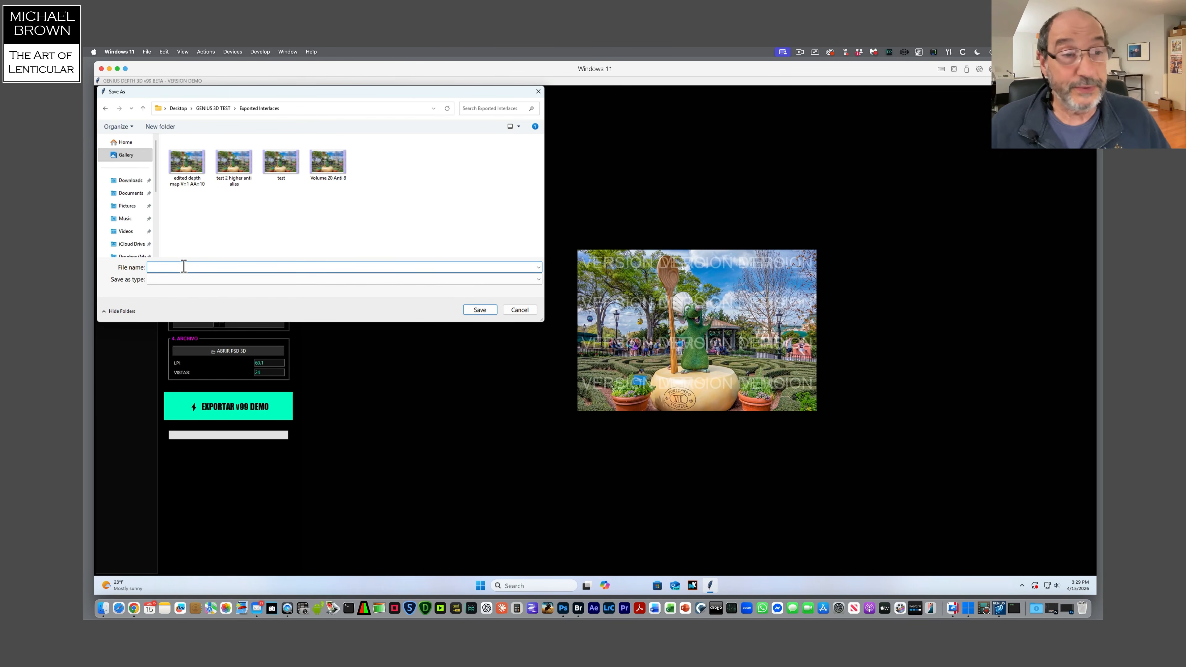
{"action": "type", "text": "a"}
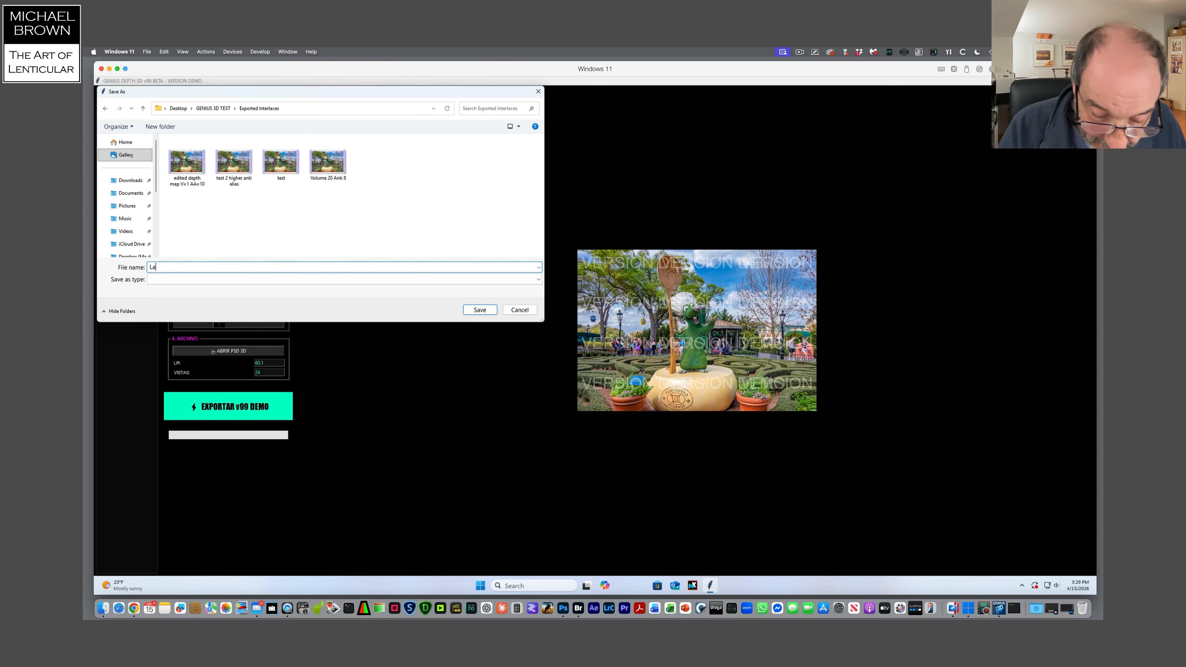
{"action": "type", "text": "test Test"}
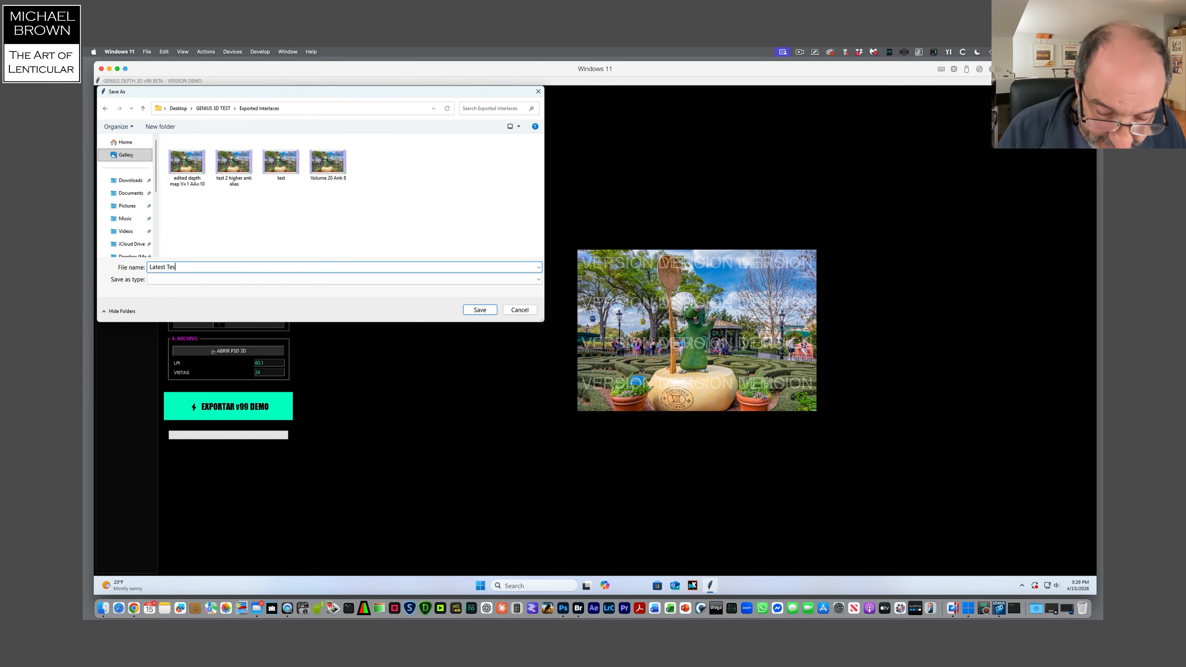
{"action": "left_click", "coordinate": [483, 310]}
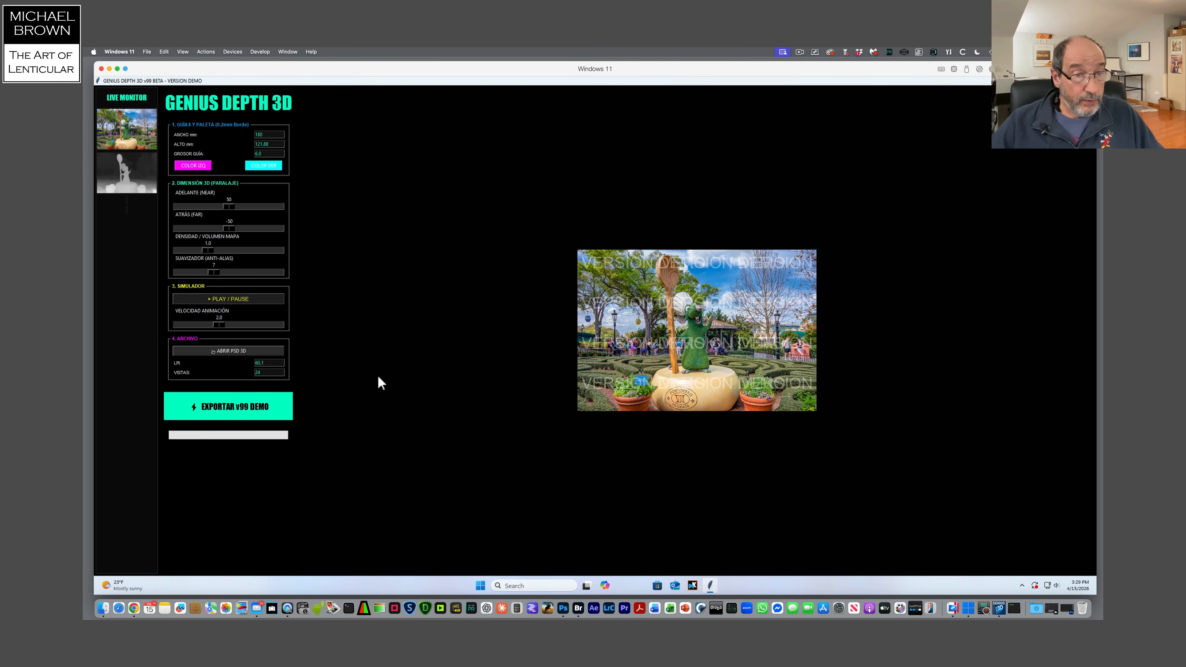
{"action": "left_click", "coordinate": [249, 410]}
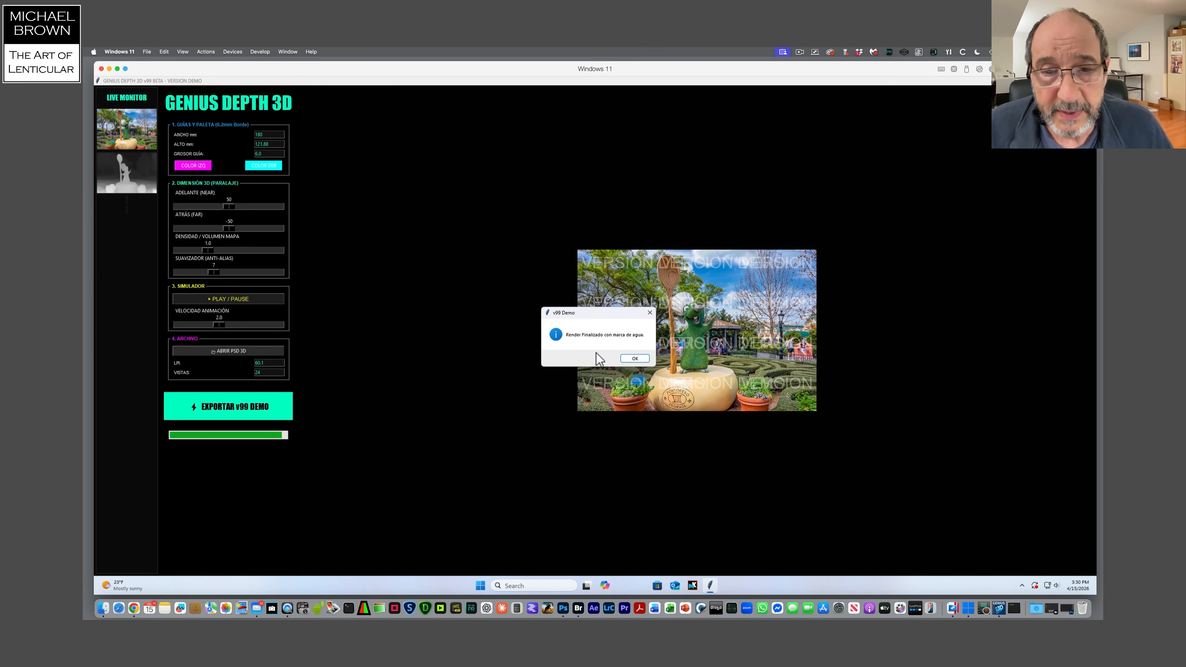
{"action": "left_click", "coordinate": [635, 358]}
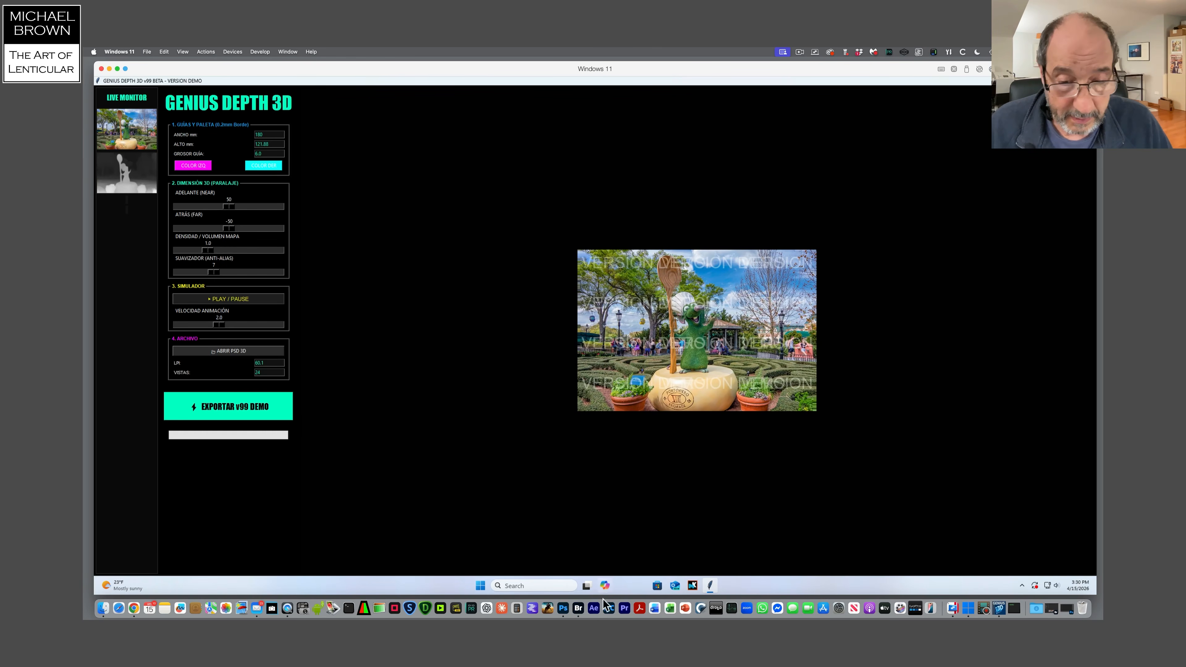
- Switch to Photoshop and open Latest Test.tif from the Exported Interlaces folder
{"action": "left_click", "coordinate": [563, 608]}
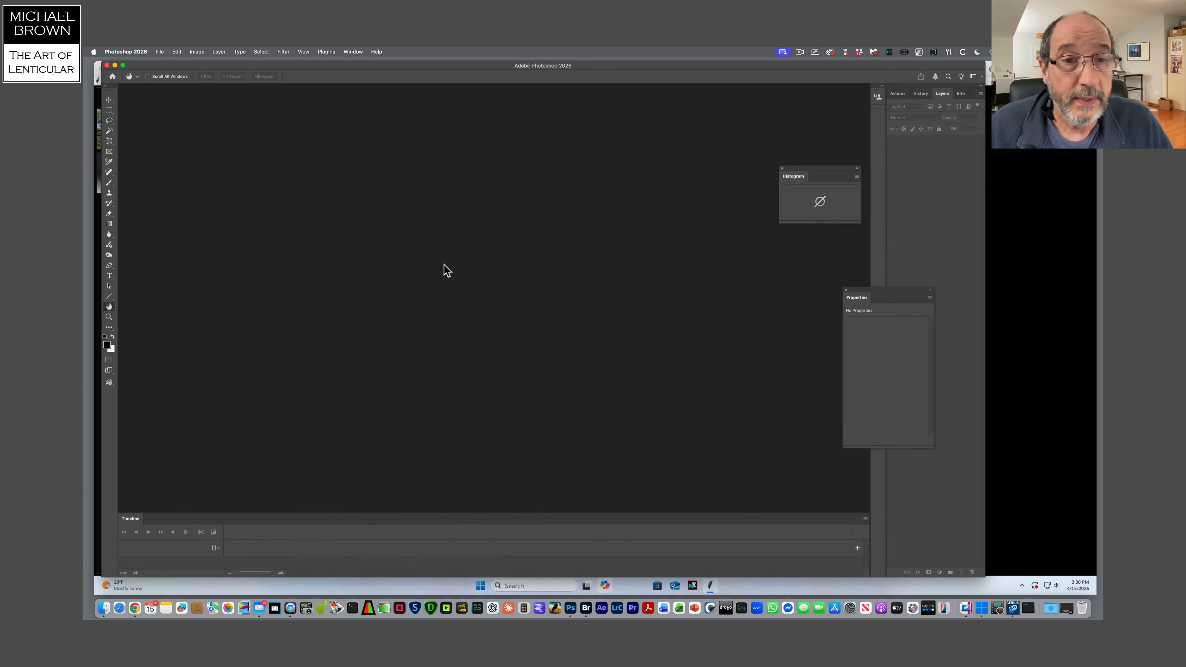
{"action": "double_click", "coordinate": [444, 266]}
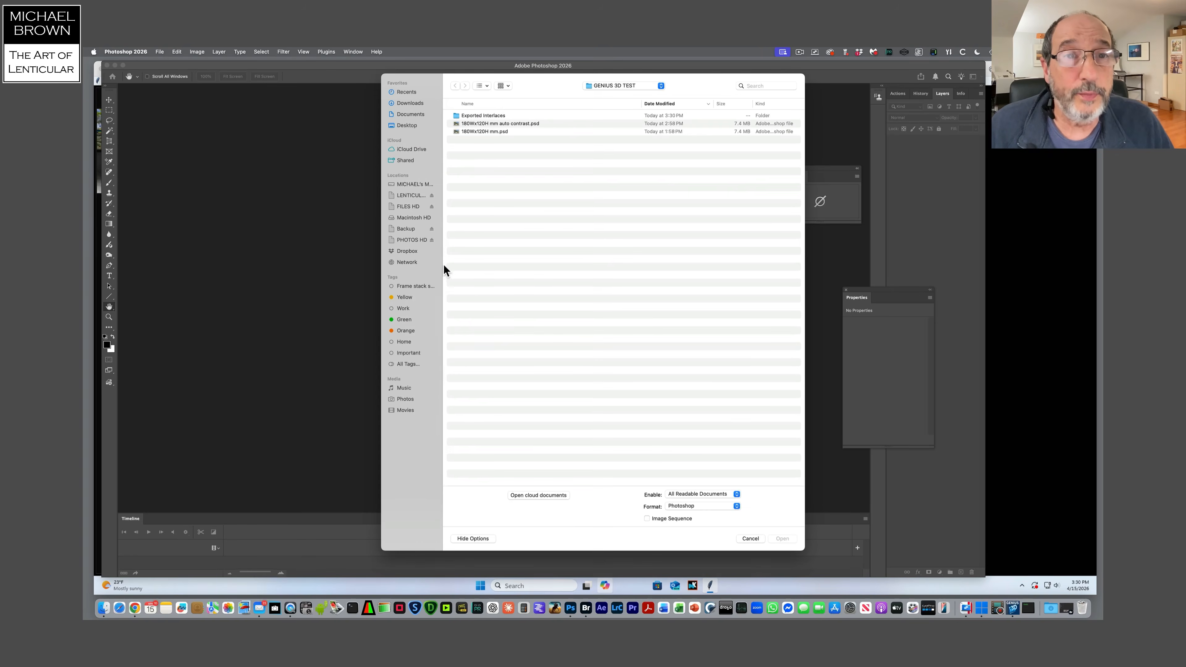
{"action": "double_click", "coordinate": [501, 114]}
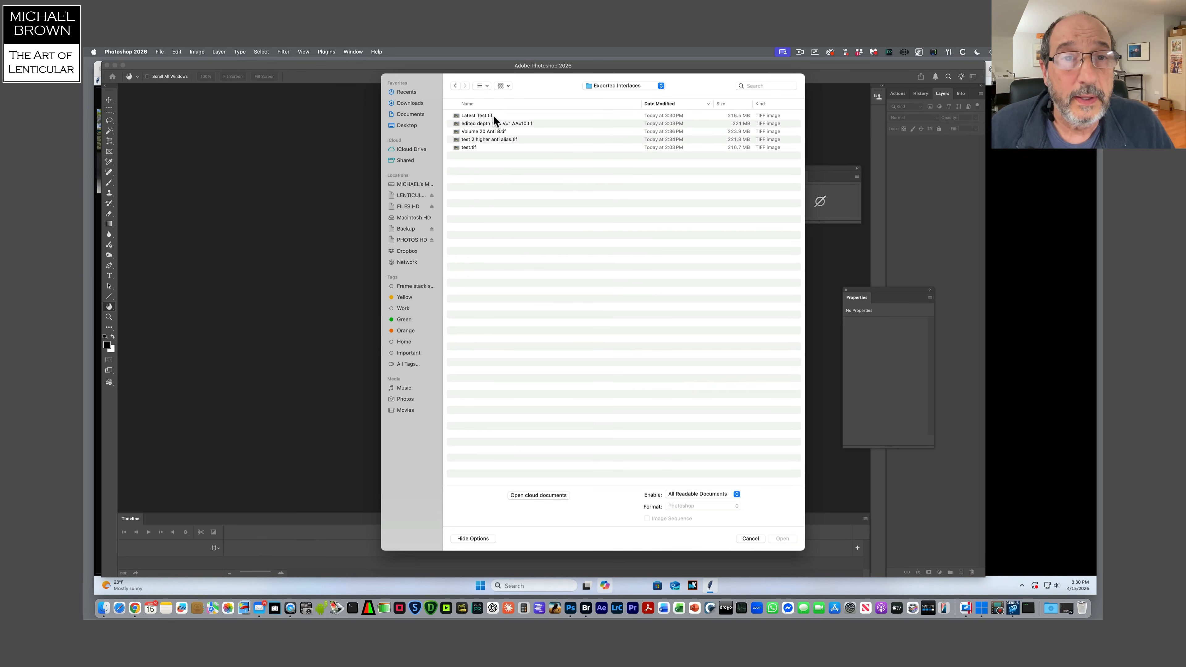
{"action": "double_click", "coordinate": [493, 115]}
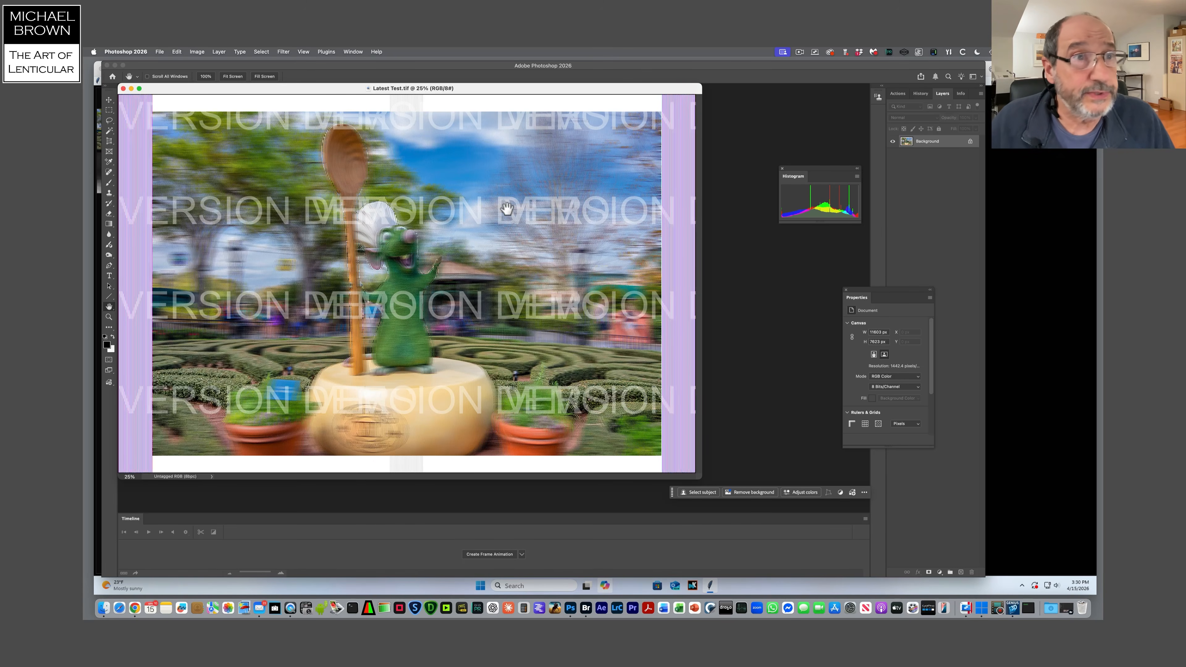
- Resample the interlaced image to a resolution of 720 pixels/inch
{"action": "left_click", "coordinate": [196, 52]}
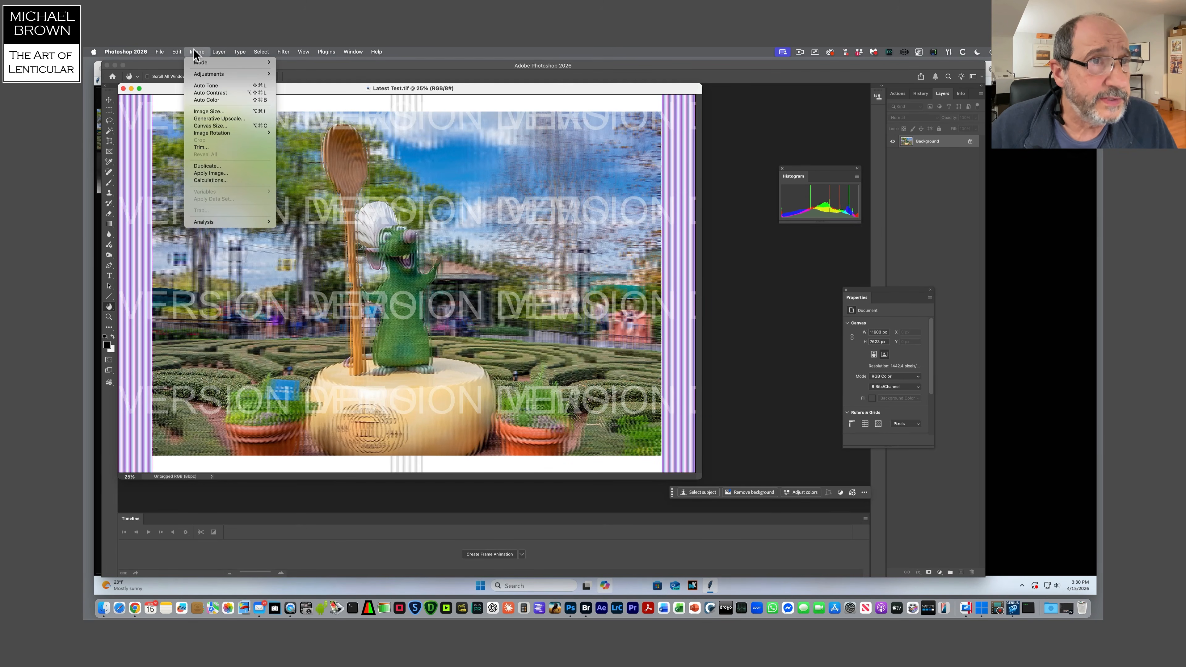
{"action": "left_click", "coordinate": [208, 112]}
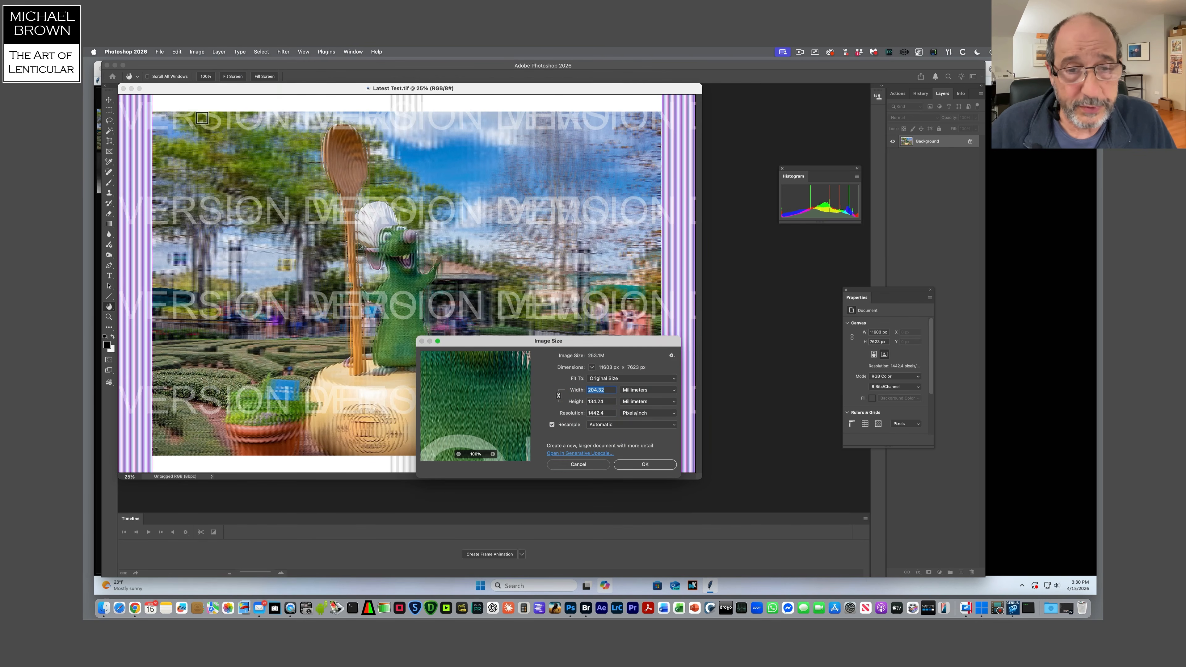
{"action": "double_click", "coordinate": [602, 413]}
{"action": "type", "text": "720"}
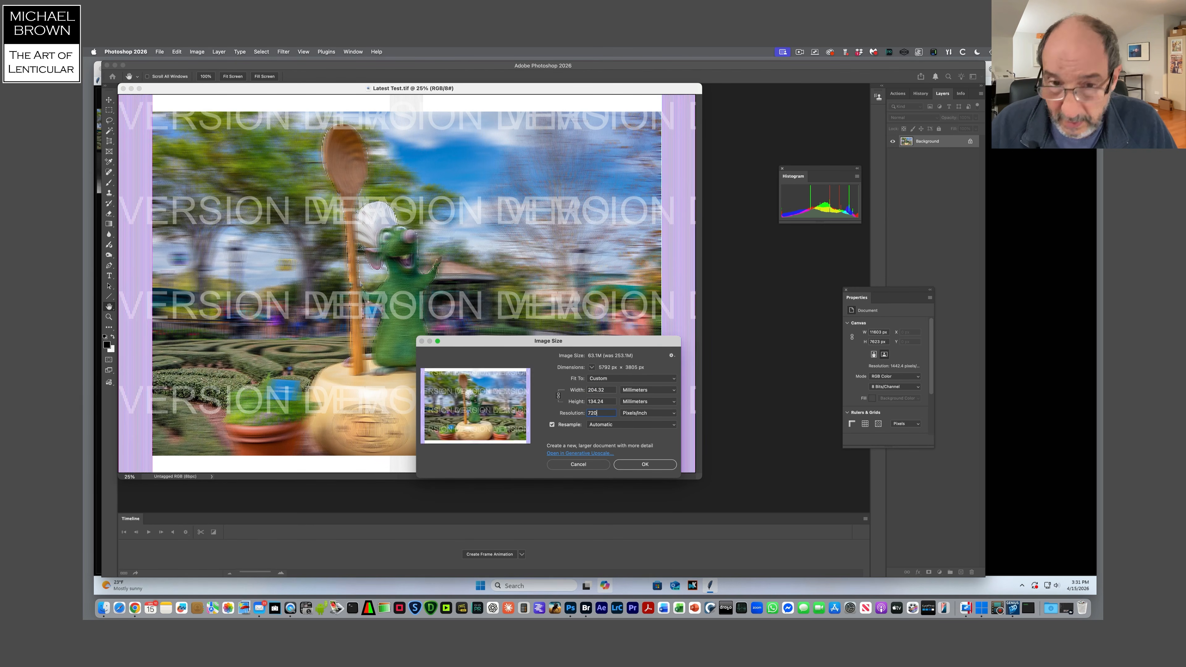
{"action": "left_click", "coordinate": [644, 464]}
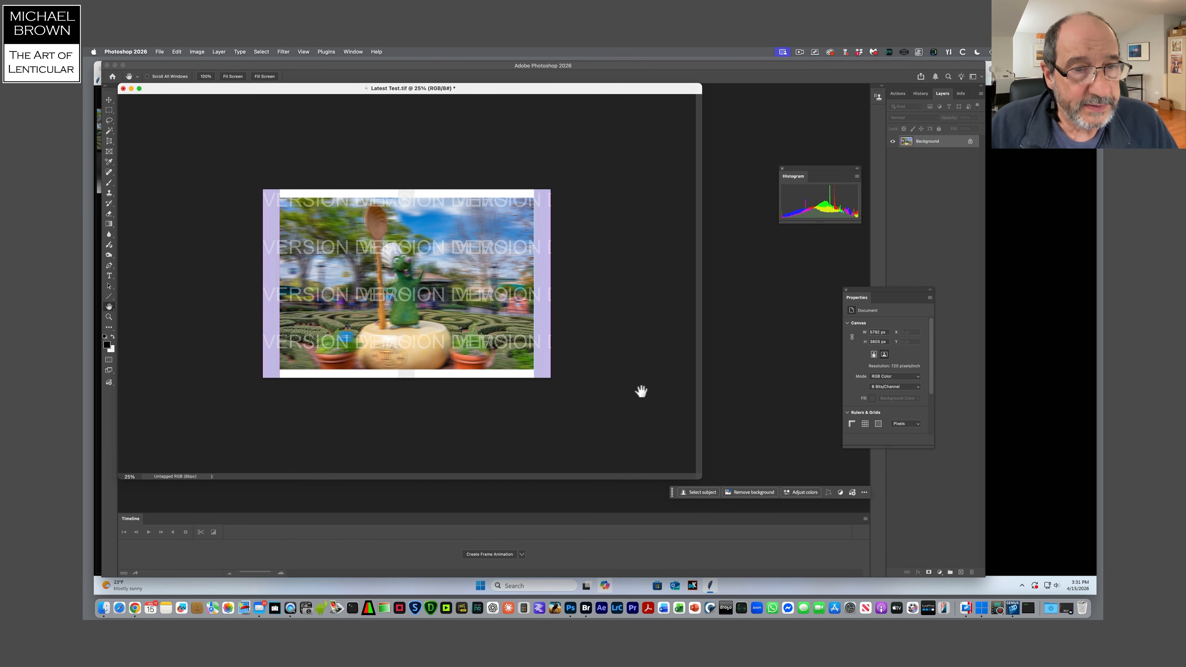
- Open the print setup for the interlaced image and apply the Lenticular Sheet 2880 preset to the printer settings
{"action": "left_click", "coordinate": [159, 52]}
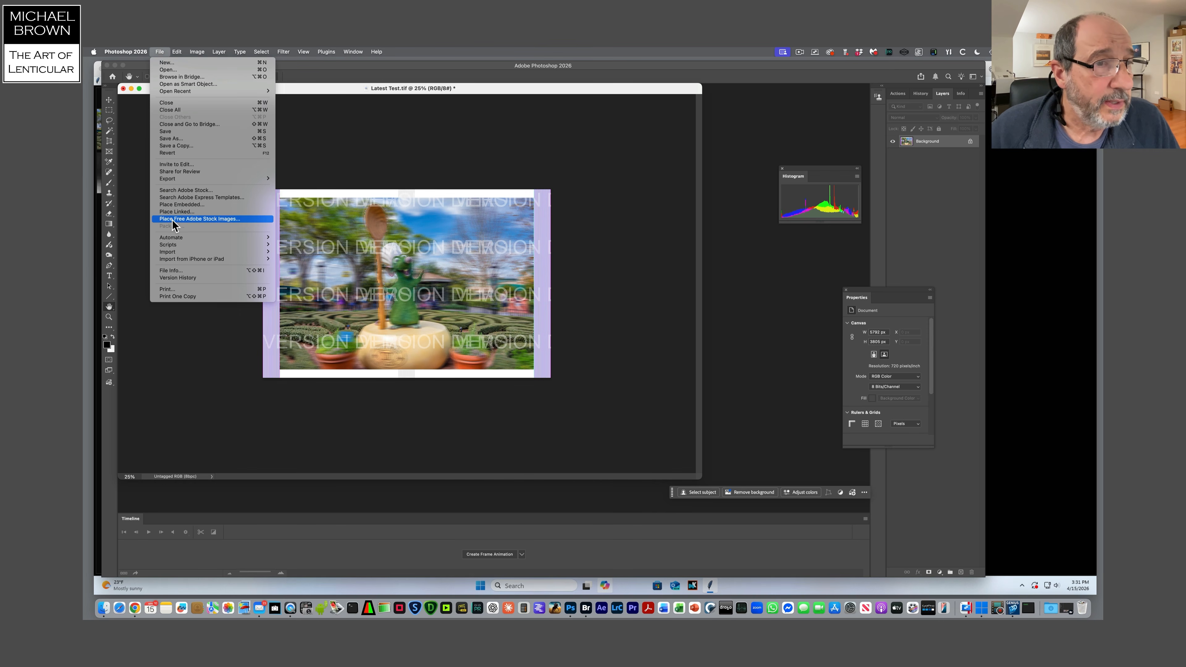
{"action": "left_click", "coordinate": [178, 288]}
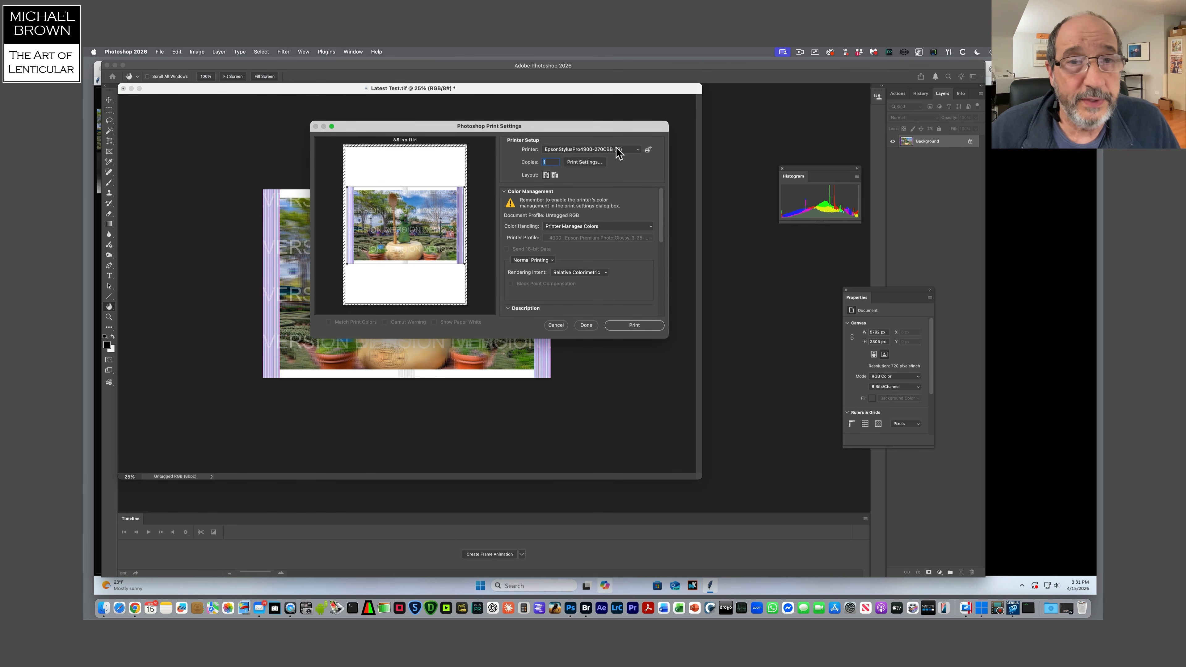
{"action": "left_click", "coordinate": [585, 162]}
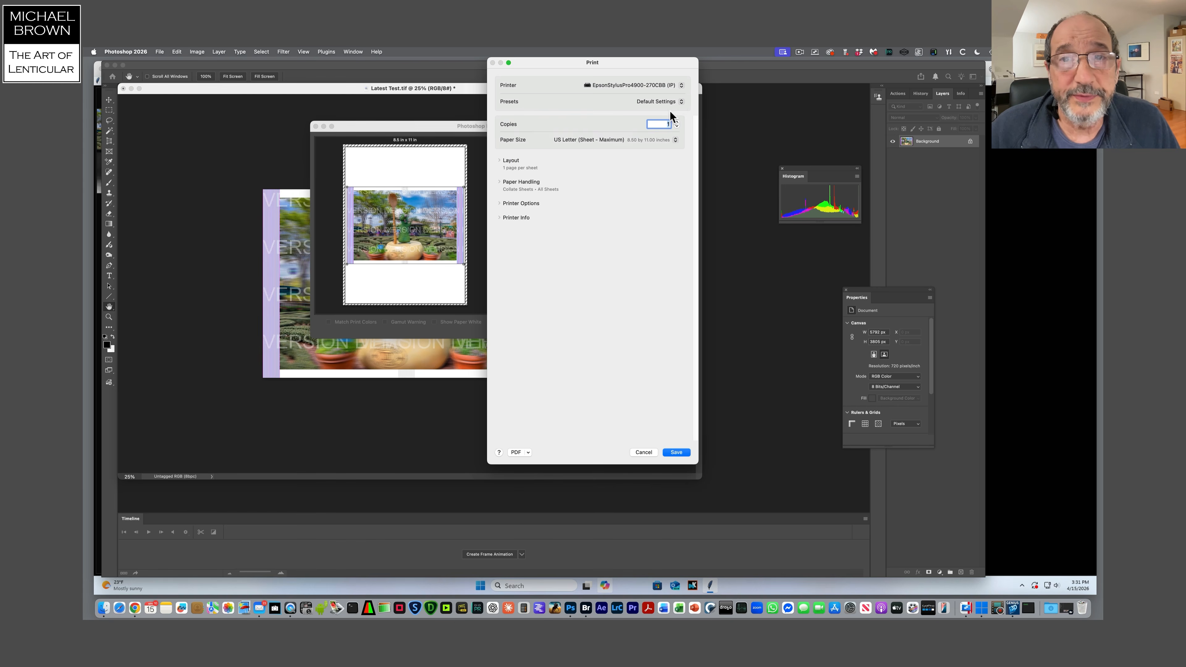
{"action": "left_click", "coordinate": [680, 102]}
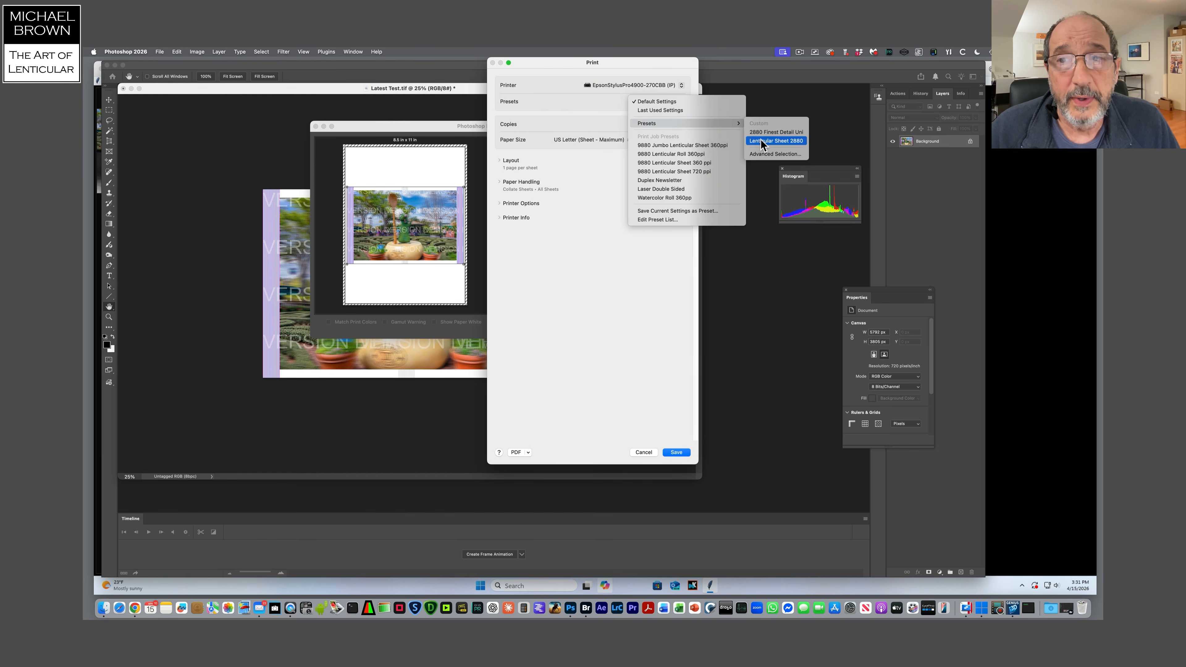
{"action": "left_click", "coordinate": [763, 145]}
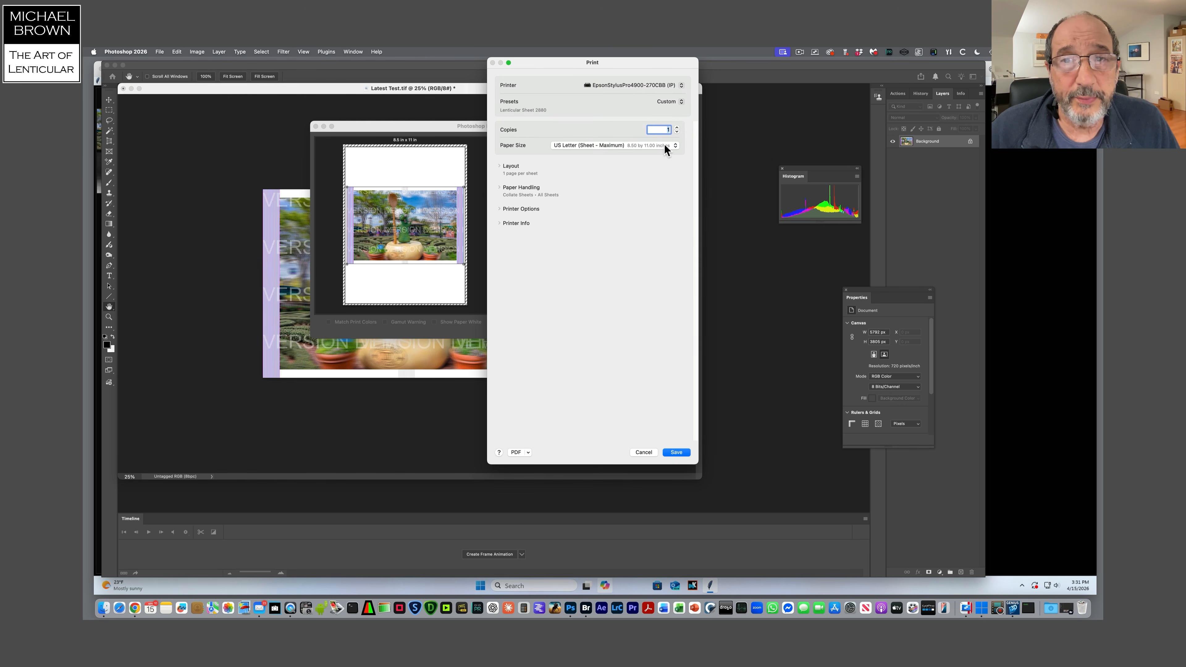
{"action": "left_click", "coordinate": [675, 452]}
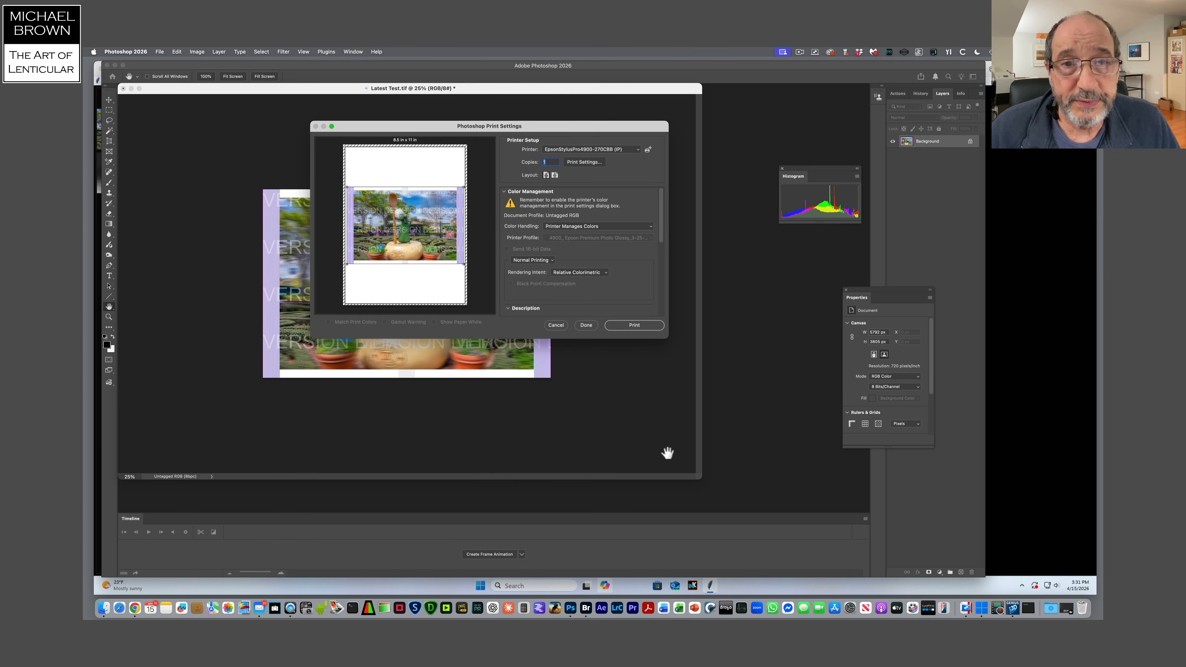
- Set color handling to Photoshop Manages Colors with the 4900 White Gloss Film printer profile, and print the image
{"action": "left_click", "coordinate": [570, 226]}
{"action": "left_click", "coordinate": [569, 234]}
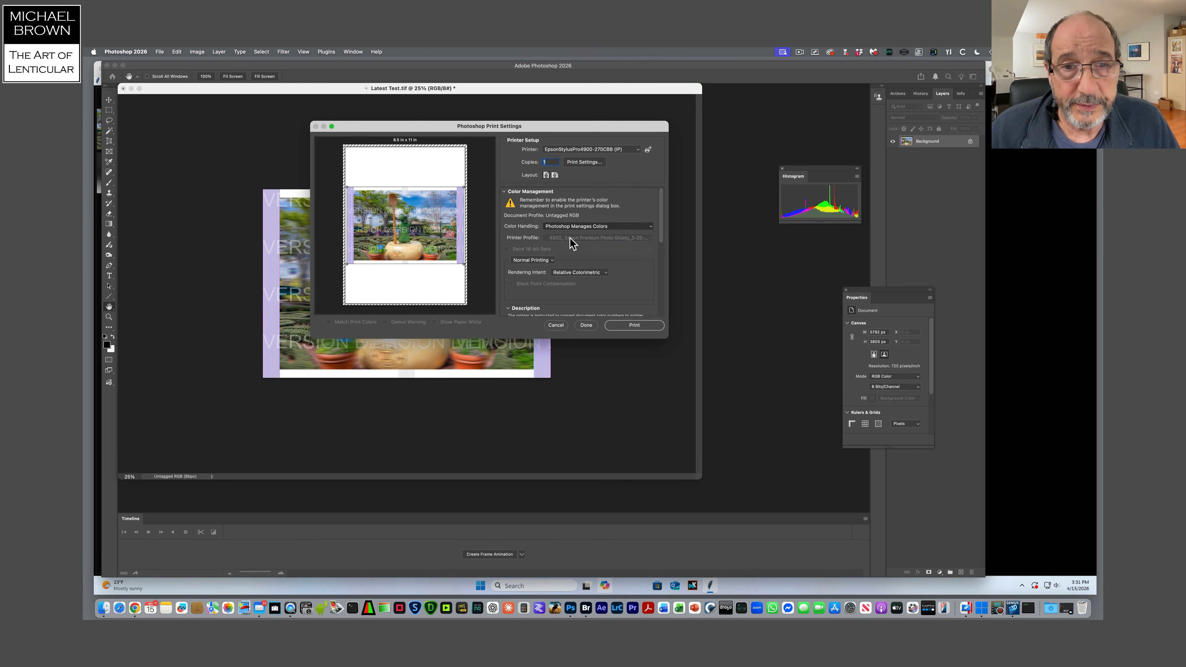
{"action": "left_click", "coordinate": [569, 238]}
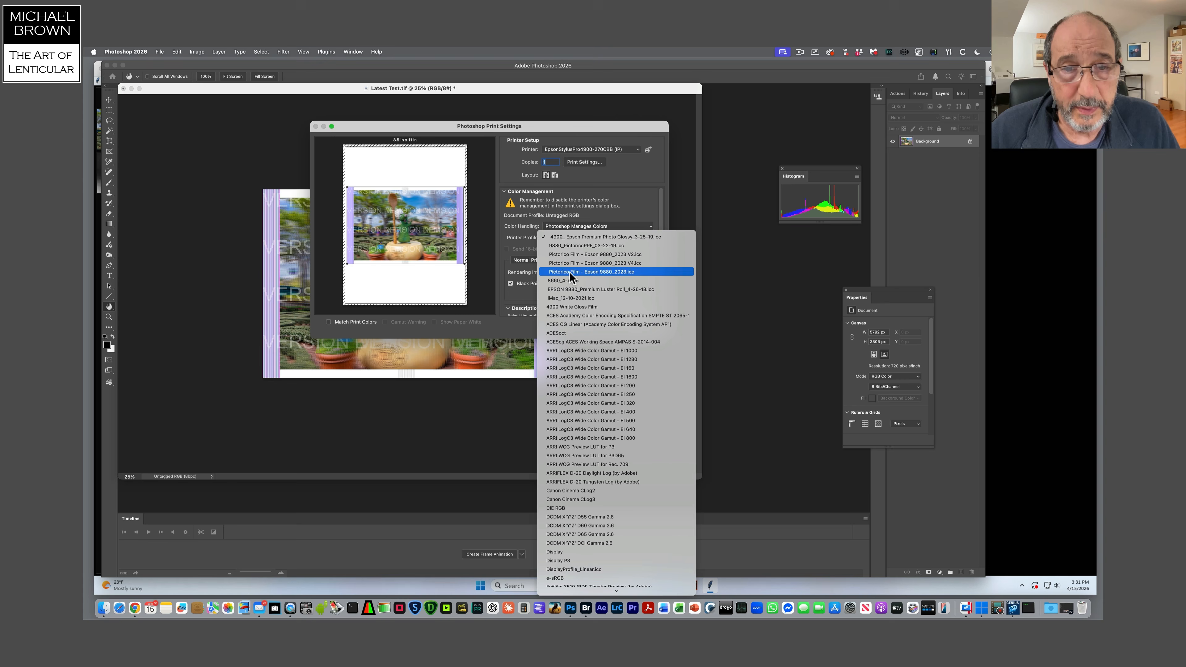
{"action": "left_click", "coordinate": [579, 307]}
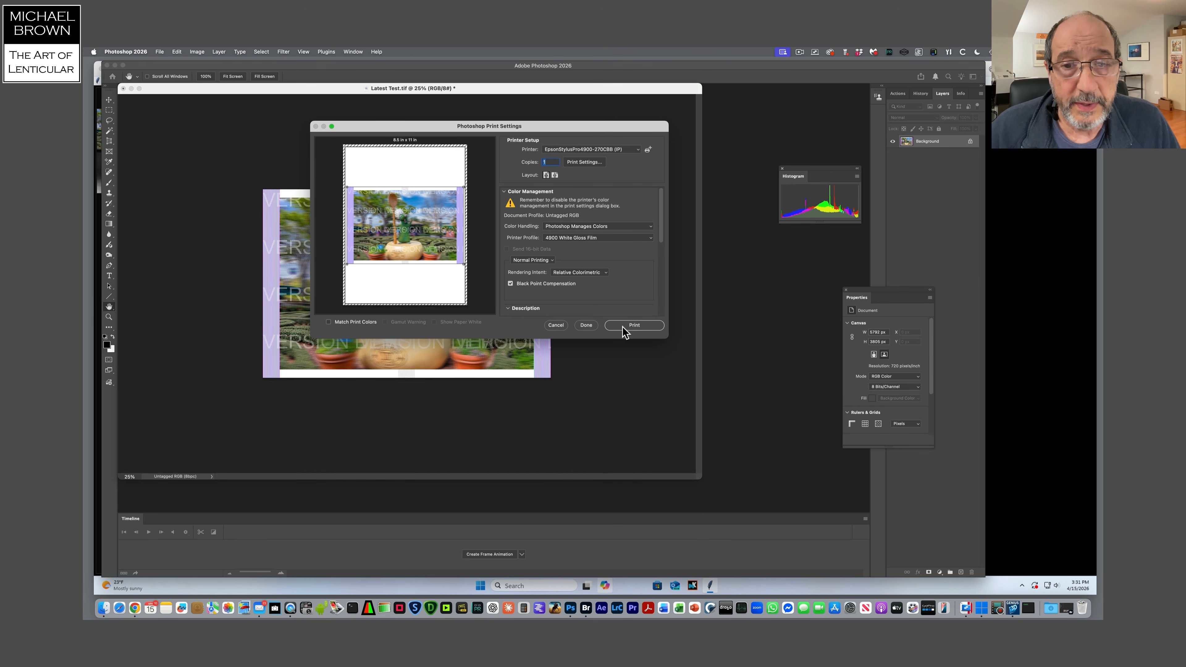
{"action": "left_click", "coordinate": [621, 326]}
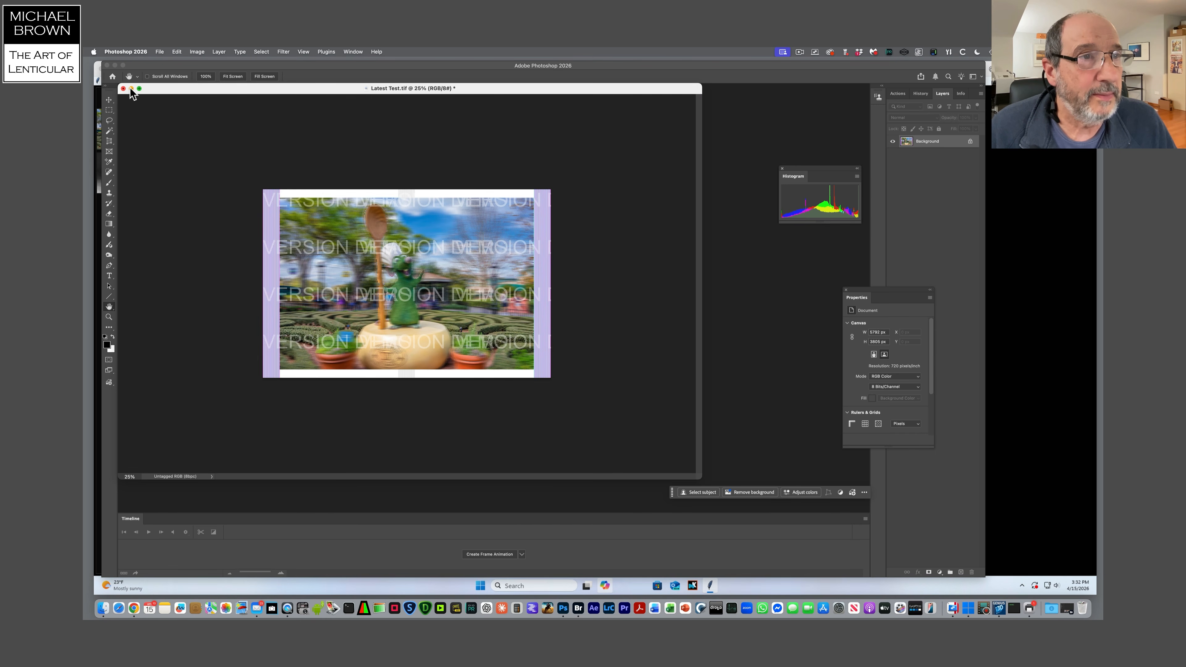
- Minimize the Latest Test.tif document and open 180Wx120H mm.psd from the GENIUS 3D TEST folder
{"action": "left_click", "coordinate": [139, 89]}
{"action": "key", "text": "super+o"}
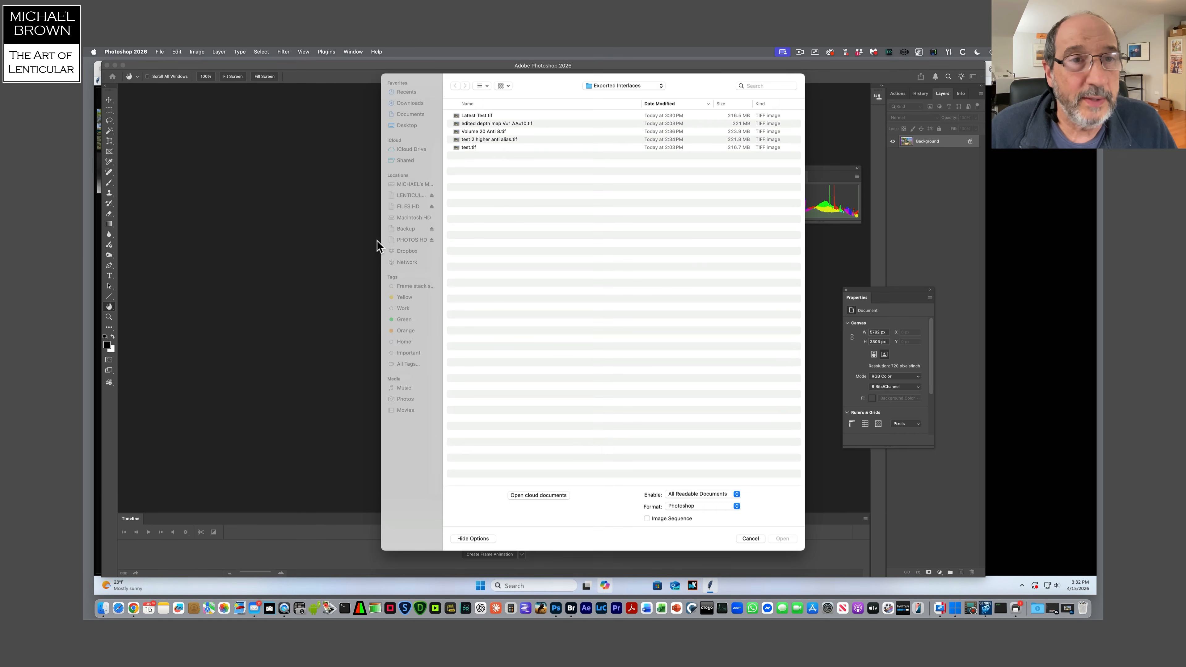
{"action": "left_click", "coordinate": [615, 87]}
{"action": "left_click", "coordinate": [613, 94]}
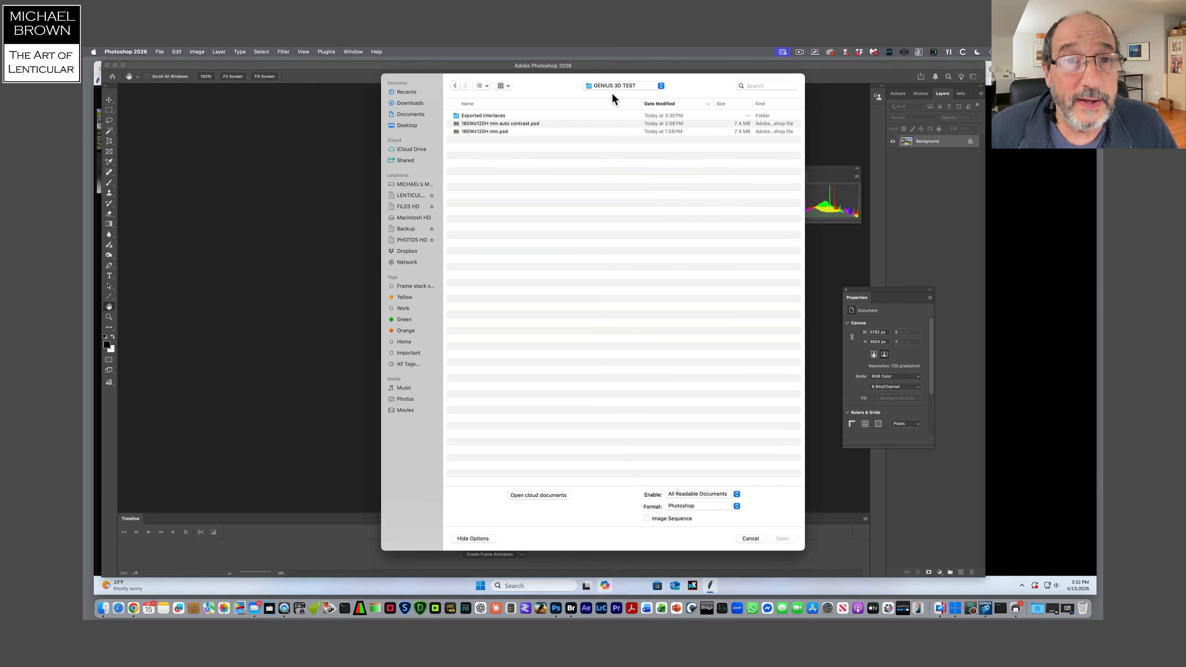
{"action": "double_click", "coordinate": [488, 131]}
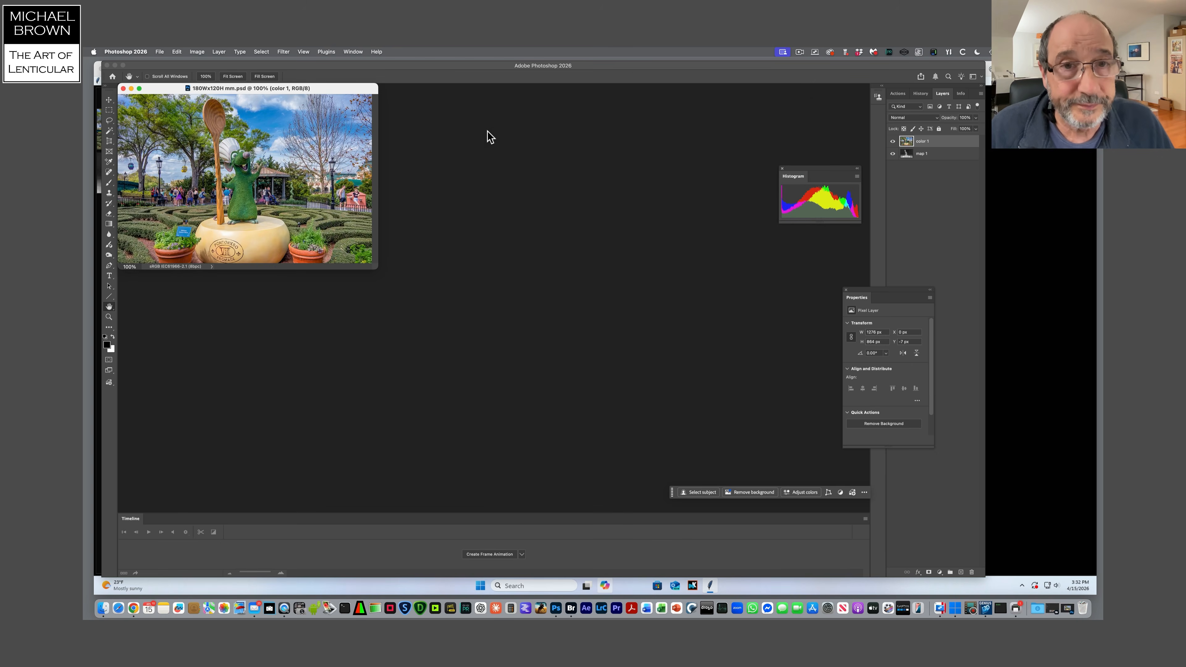
- Enlarge and reposition the PSD's document window, zoom the image to 200% and move the floating Histogram slightly
{"action": "left_click_drag", "start_coordinate": [351, 93], "coordinate": [417, 123]}
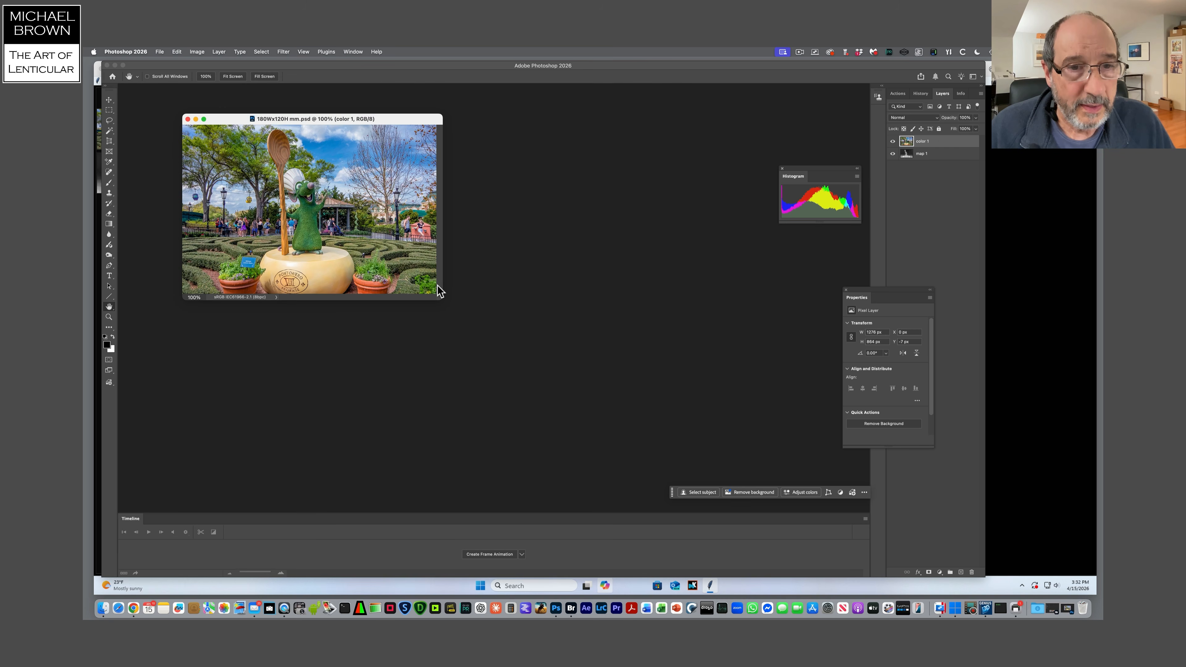
{"action": "left_click_drag", "start_coordinate": [441, 295], "coordinate": [785, 486]}
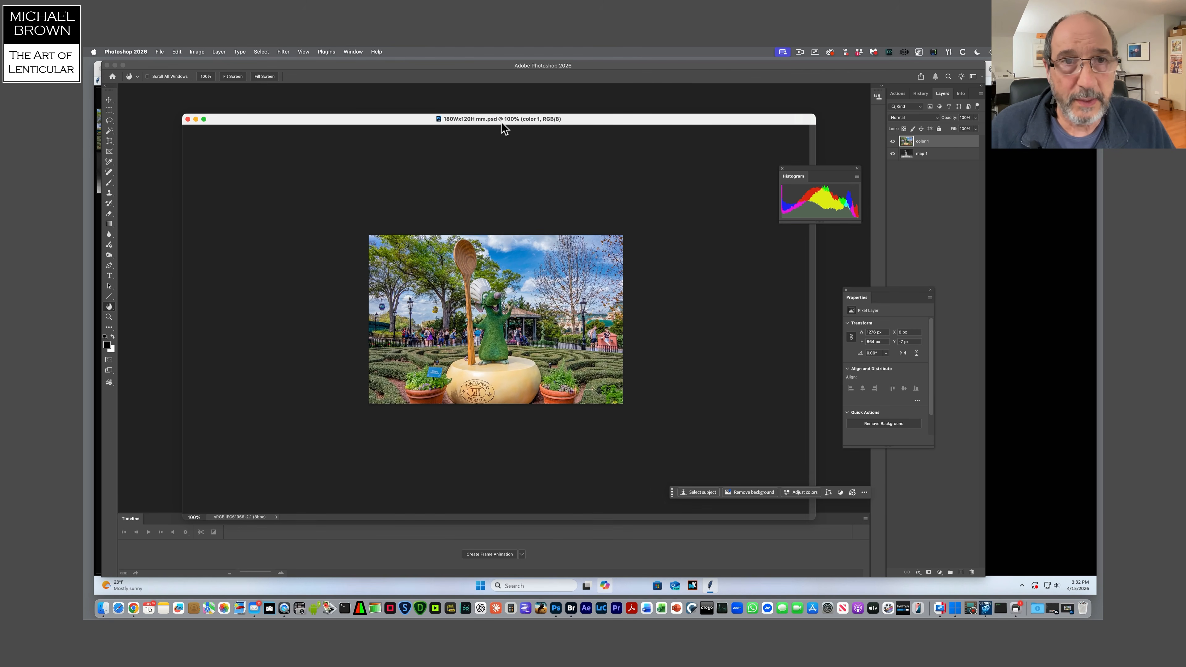
{"action": "left_click_drag", "start_coordinate": [505, 121], "coordinate": [449, 93]}
{"action": "key", "text": "super+equal"}
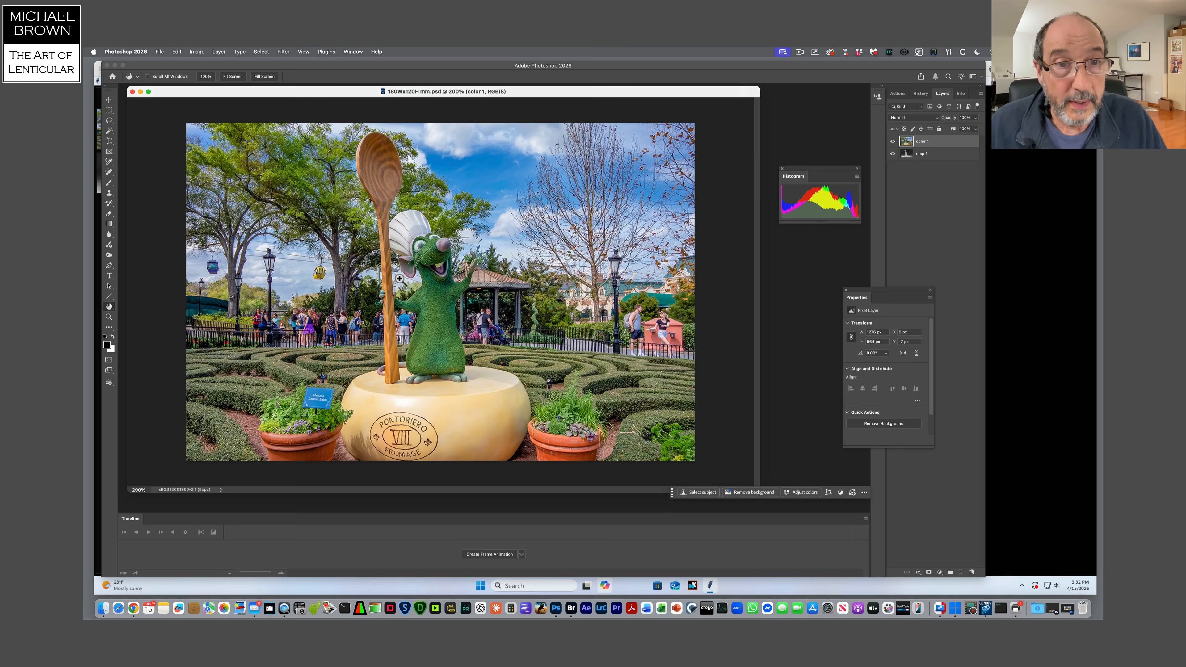
{"action": "left_click_drag", "start_coordinate": [802, 173], "coordinate": [797, 162]}
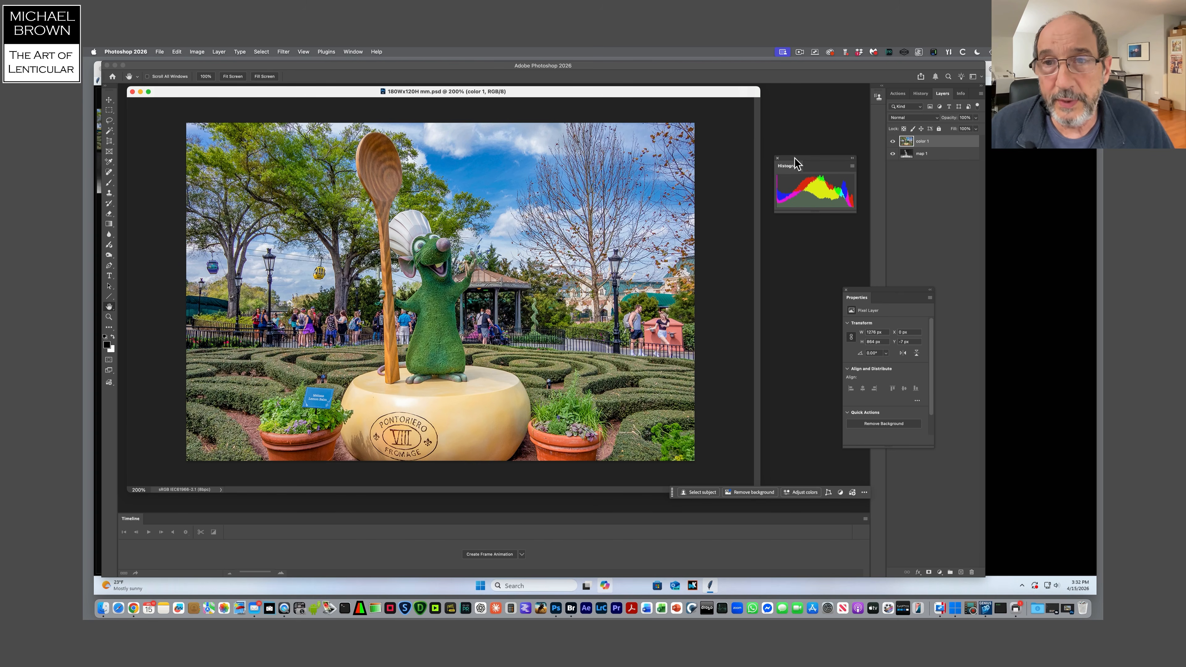
- Hide the color 1 layer, select map 1, and place color samplers on the spoon, the left flowerpot and the darkest background area
{"action": "left_click", "coordinate": [892, 141]}
{"action": "left_click", "coordinate": [919, 155]}
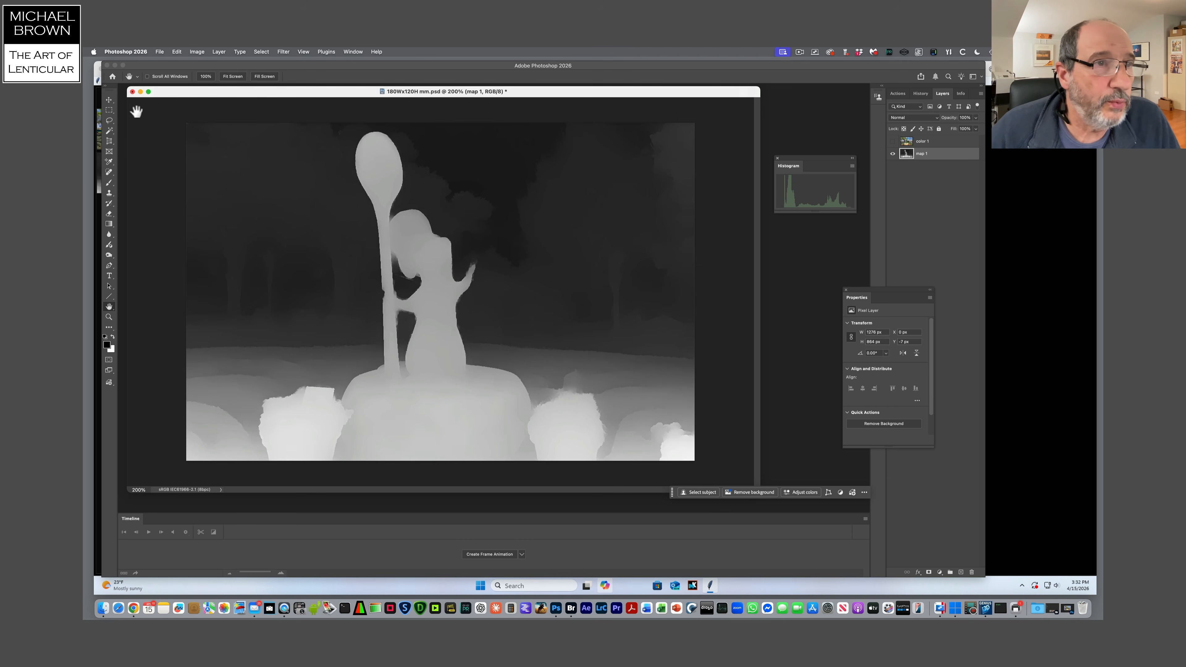
{"action": "left_click", "coordinate": [110, 161]}
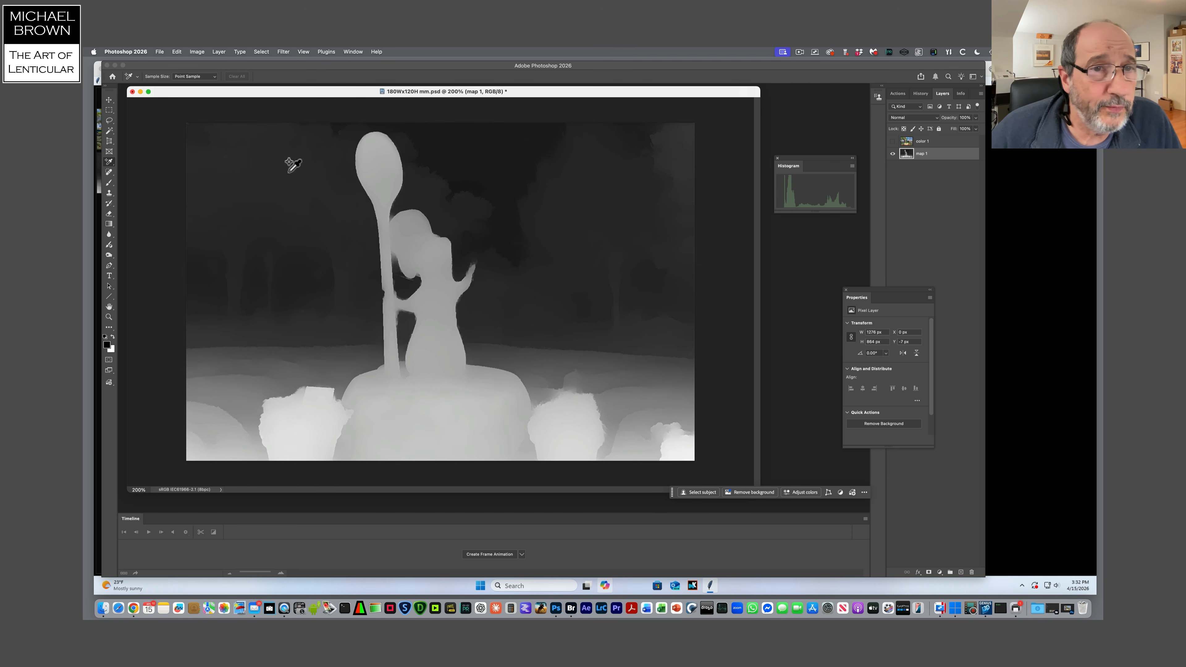
{"action": "left_click", "coordinate": [384, 166]}
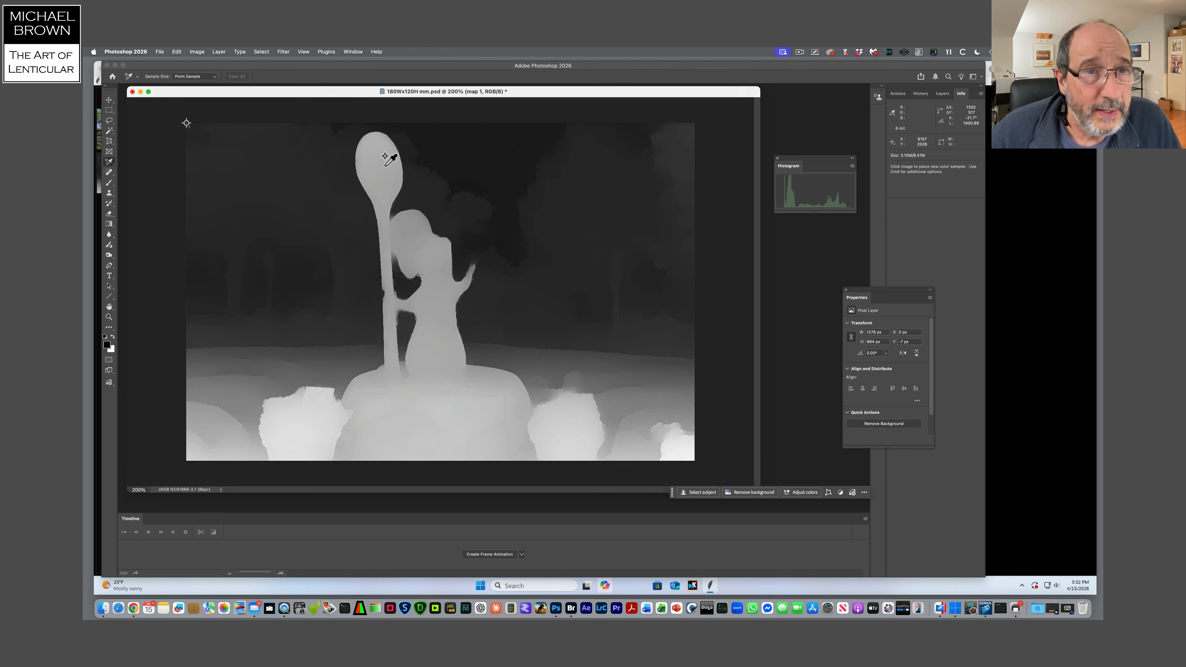
{"action": "left_click", "coordinate": [323, 435]}
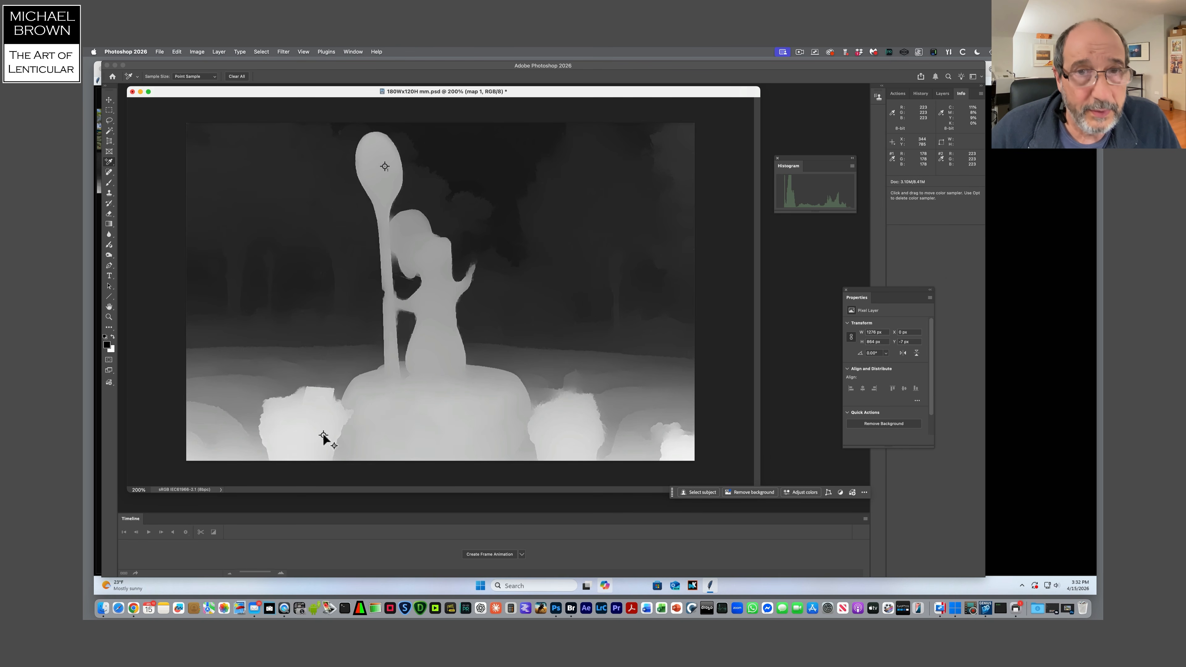
{"action": "left_click", "coordinate": [531, 134]}
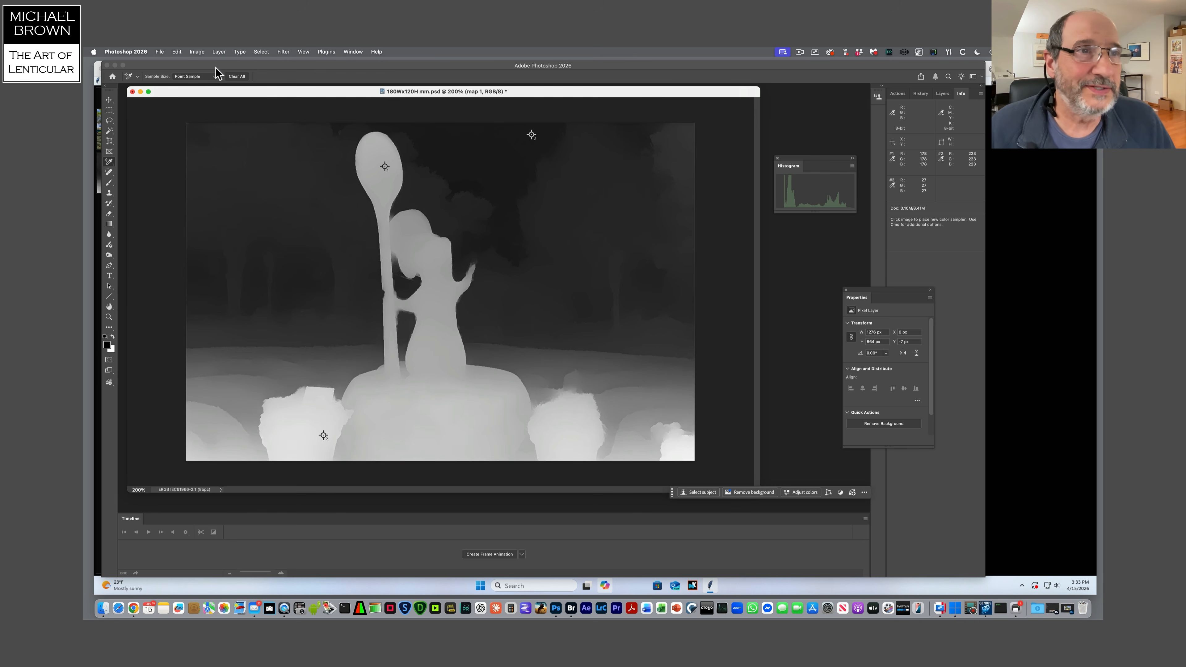
- Apply Auto Contrast to the depth map and place another color sampler on the white area in the image's lower-right corner
{"action": "left_click", "coordinate": [197, 51]}
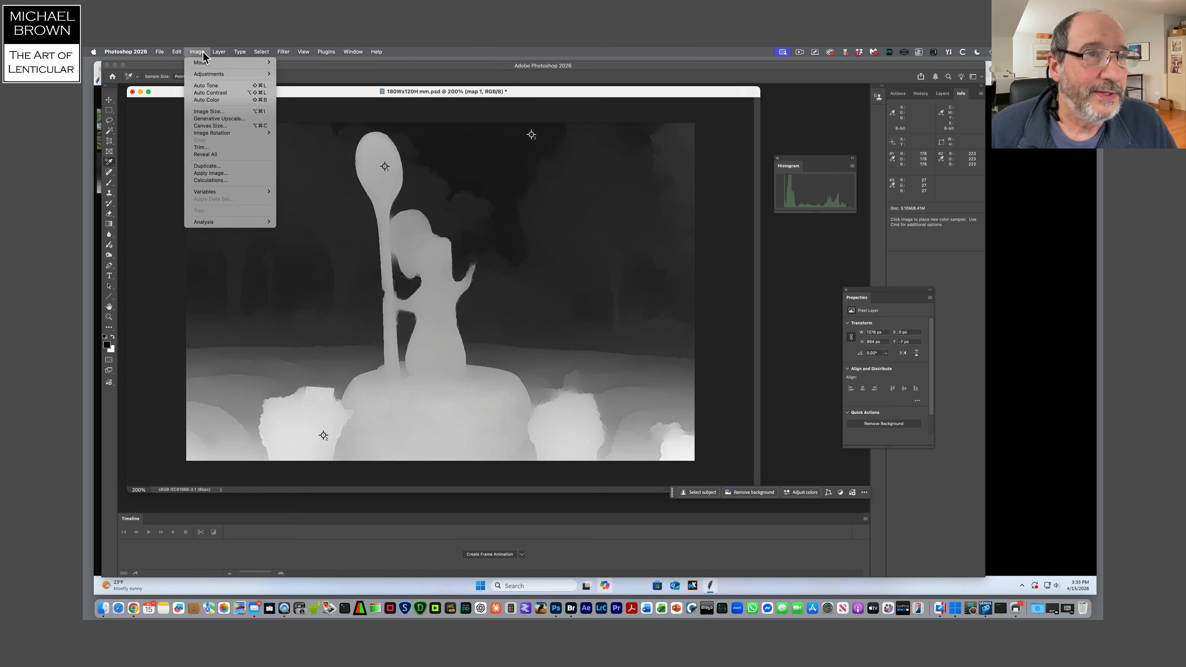
{"action": "left_click", "coordinate": [203, 94]}
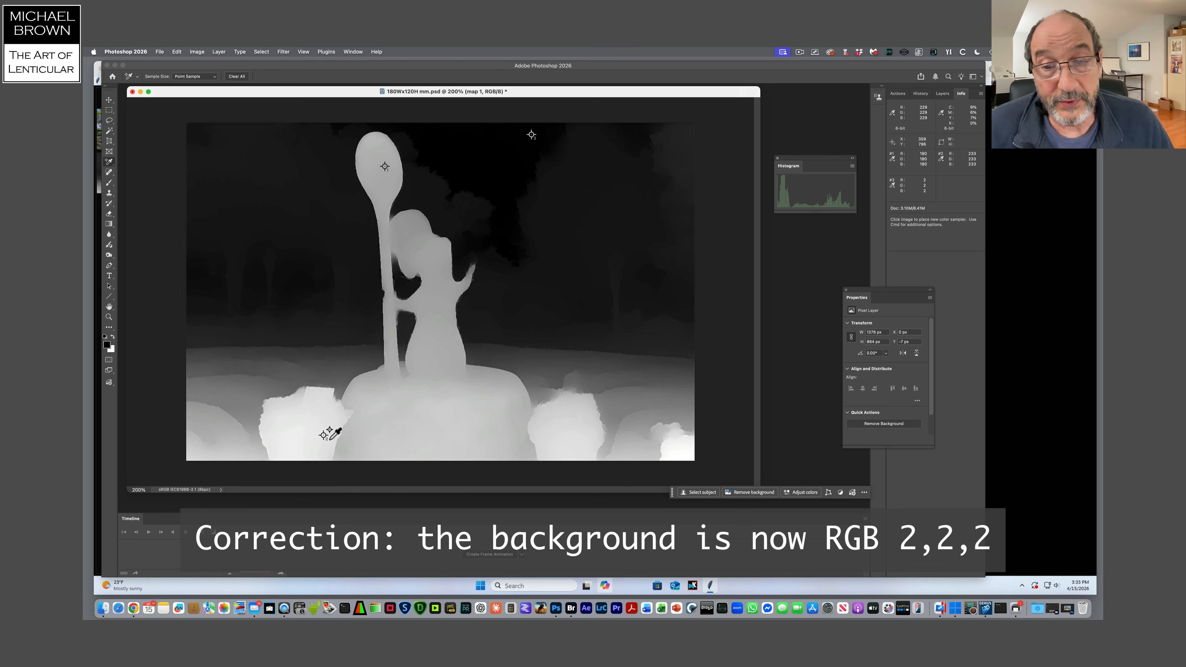
{"action": "left_click", "coordinate": [691, 457]}
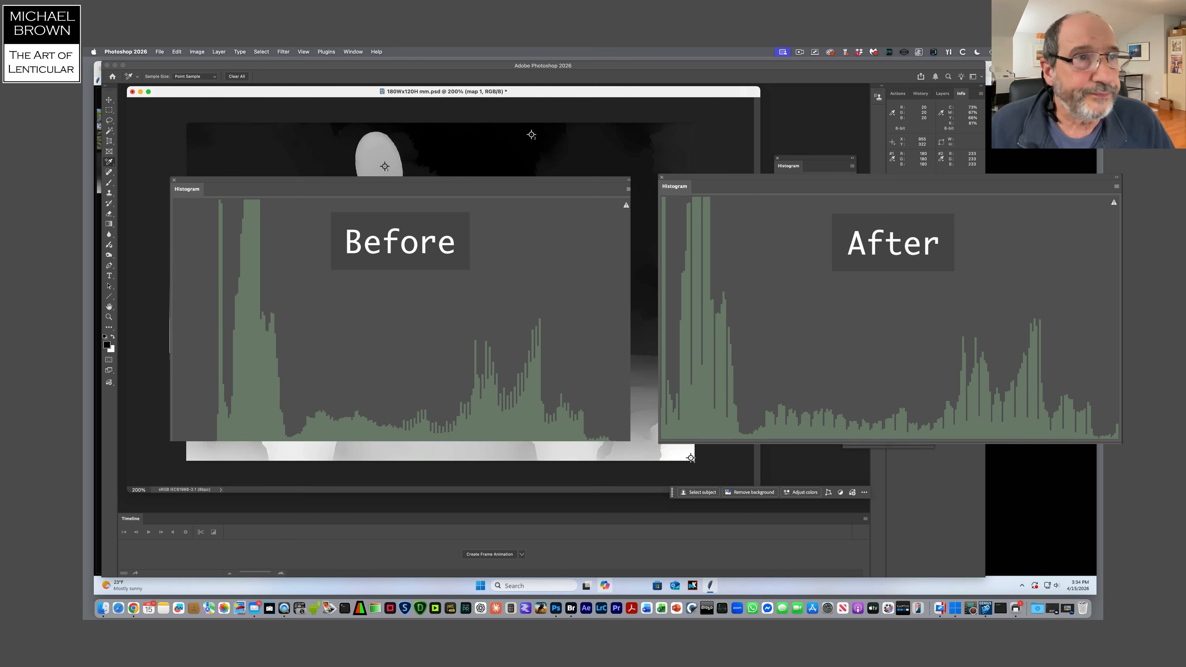
- Close 180Wx120H mm.psd without saving its changes and minimize the Photoshop window to return to Genius Depth 3D
{"action": "left_click", "coordinate": [132, 92]}
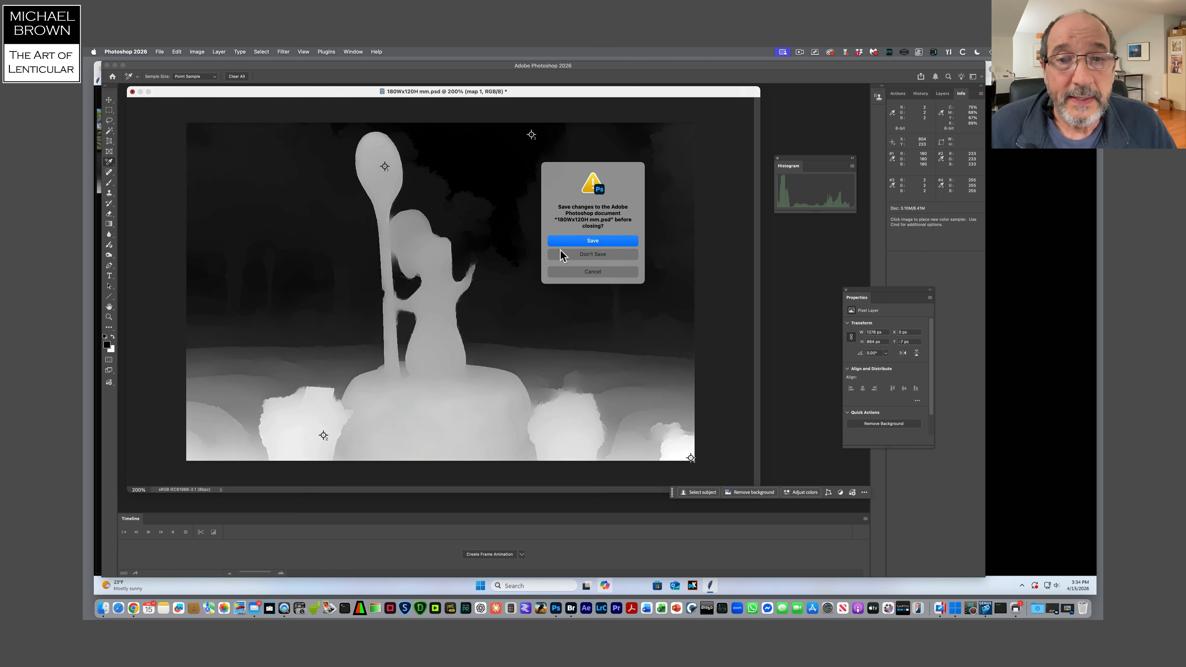
{"action": "left_click", "coordinate": [582, 256]}
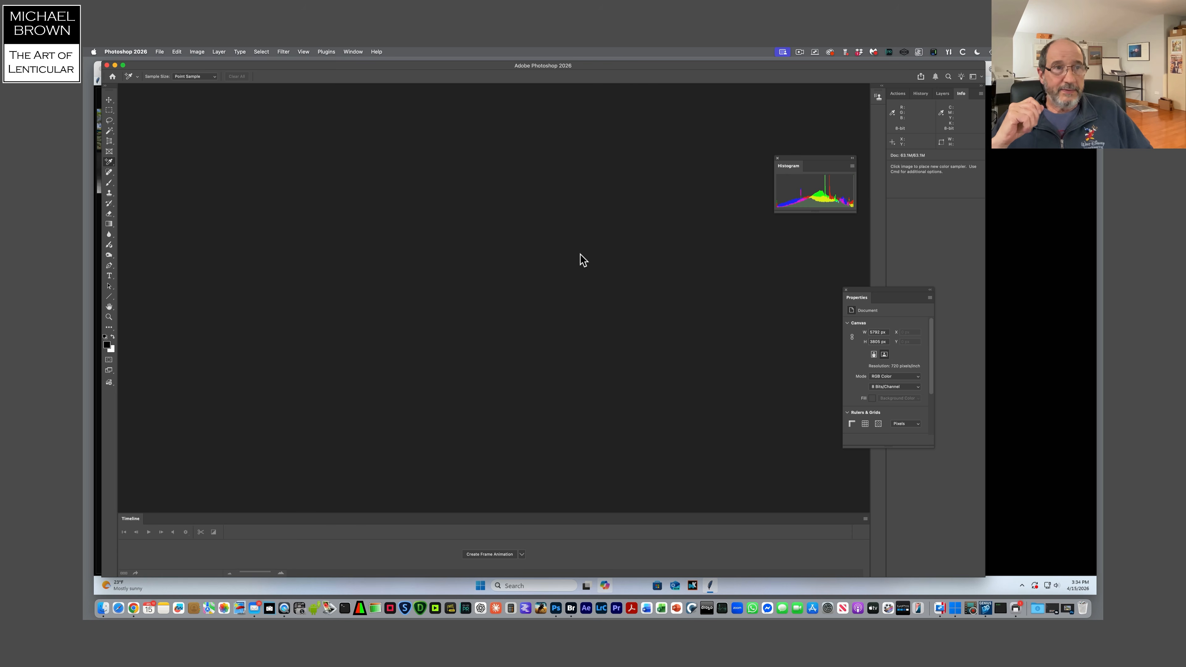
{"action": "left_click", "coordinate": [114, 65]}
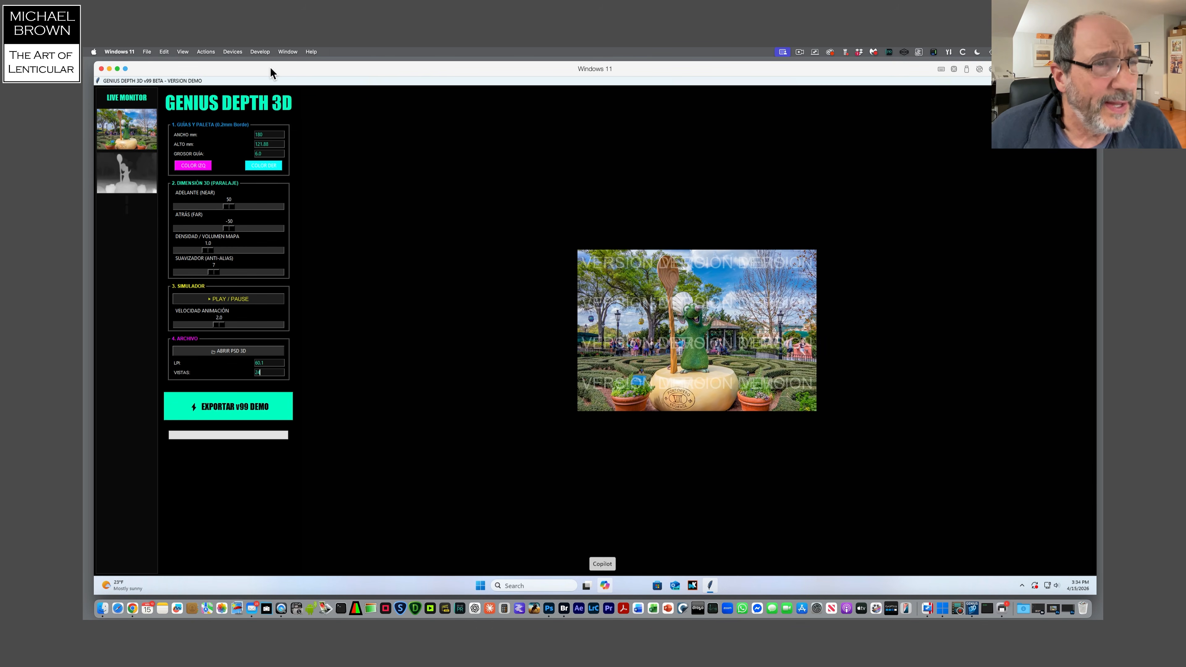